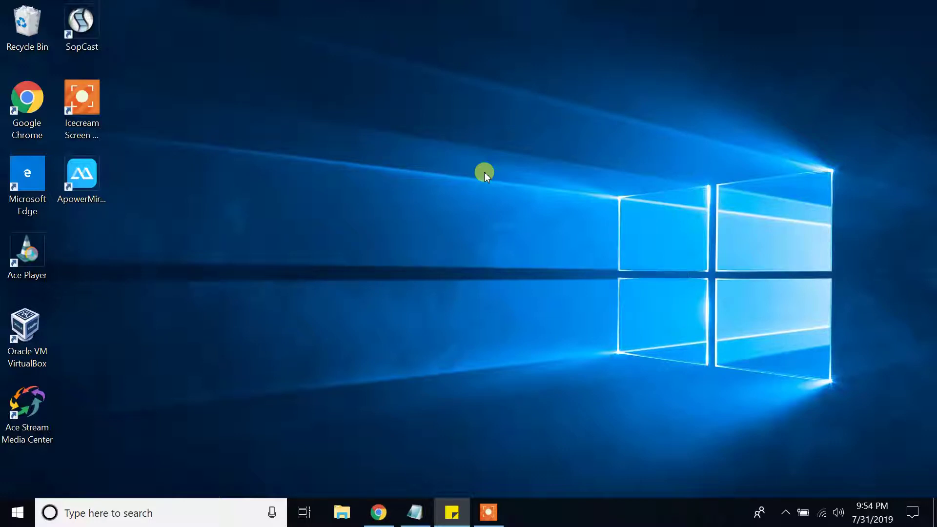
- Run java -version in Command Prompt, confirming Java 12.0.2 is installed
{"action": "left_click", "coordinate": [192, 499]}
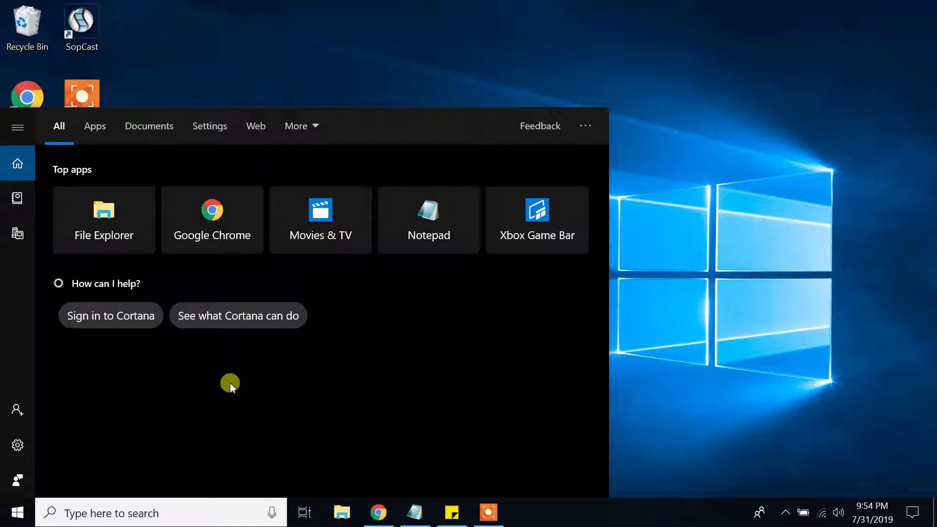
{"action": "type", "text": "cmd"}
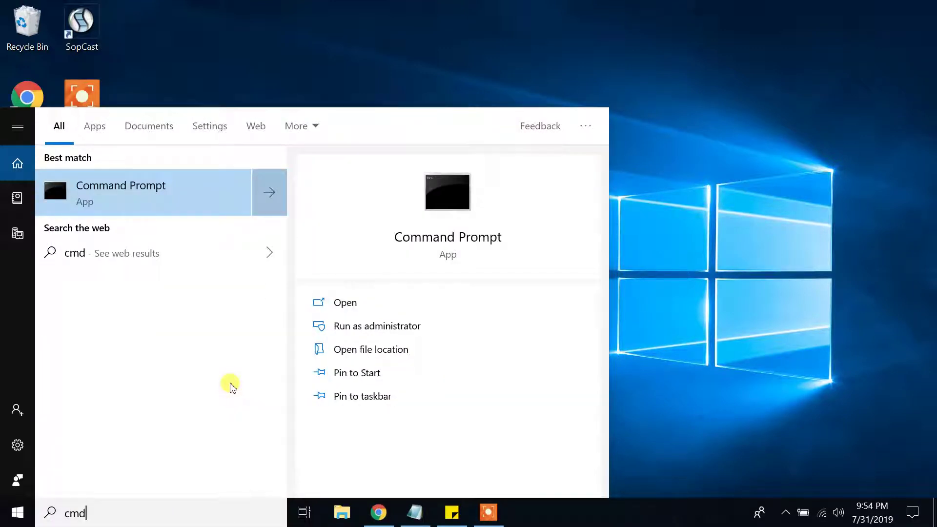
{"action": "left_click", "coordinate": [209, 187]}
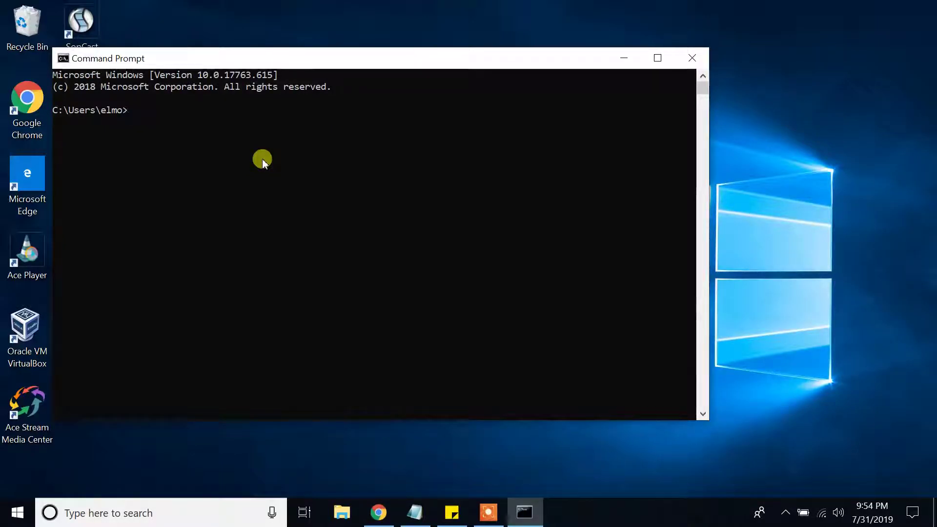
{"action": "type", "text": "java -v"}
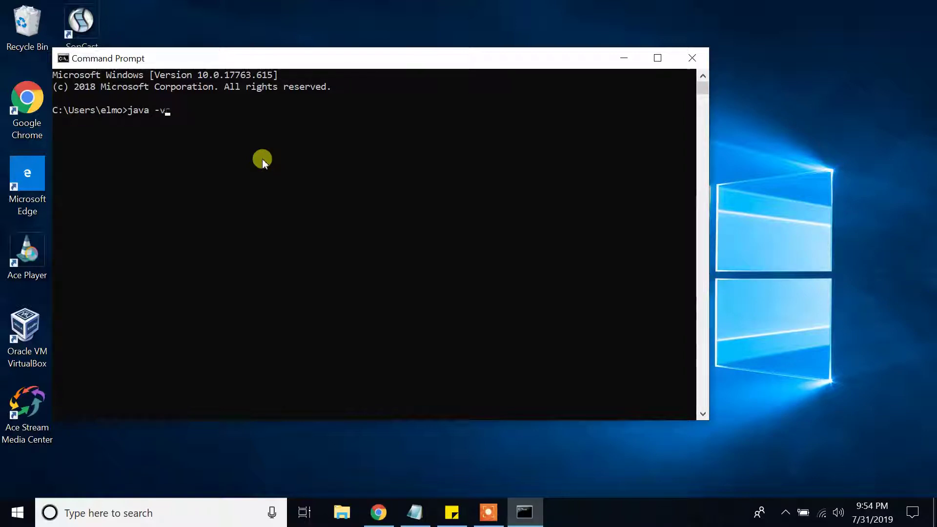
{"action": "type", "text": "ersion"}
{"action": "key", "text": "Return"}
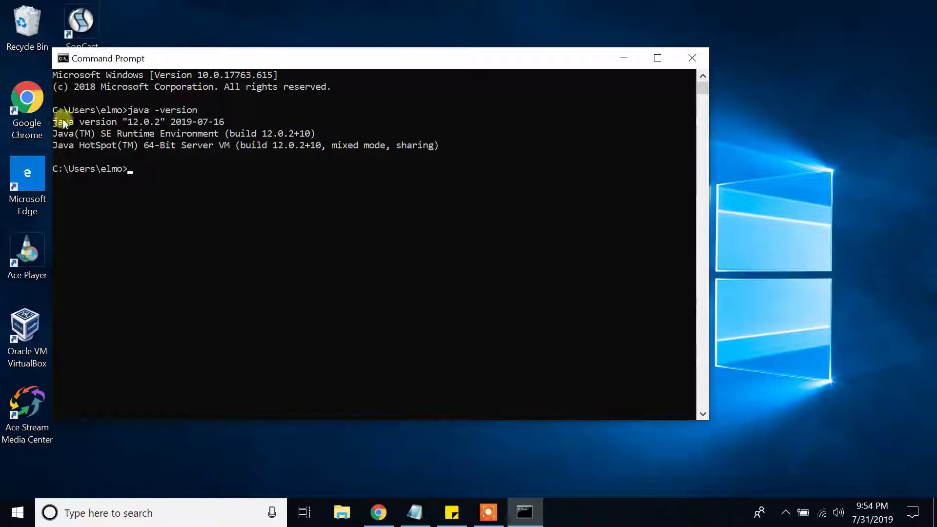
{"action": "left_click_drag", "start_coordinate": [55, 122], "coordinate": [447, 145]}
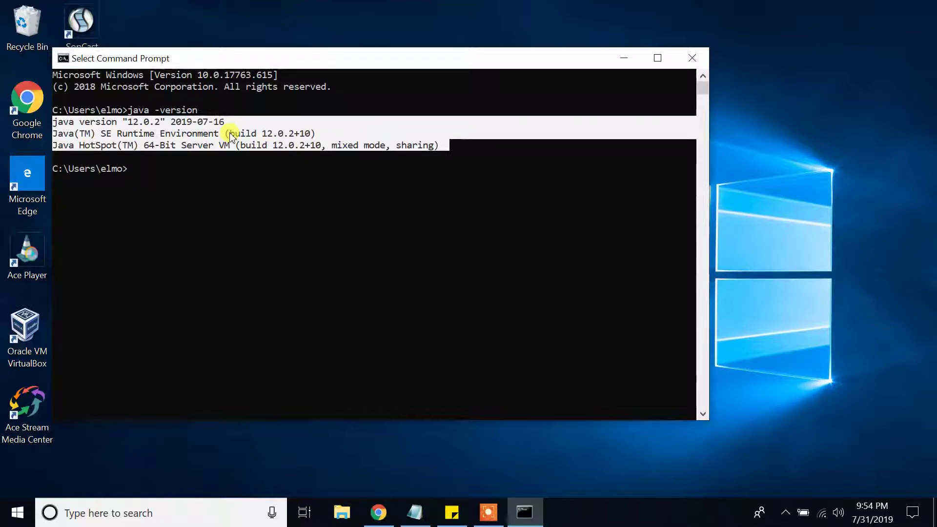
- Open Environment Variables via the 'env' search and select the system Path variable
{"action": "left_click", "coordinate": [693, 57]}
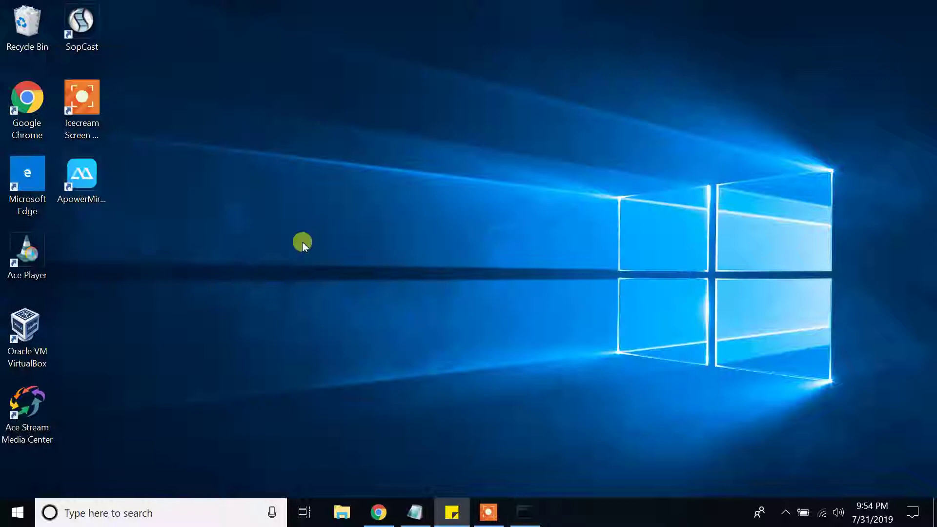
{"action": "left_click", "coordinate": [163, 516]}
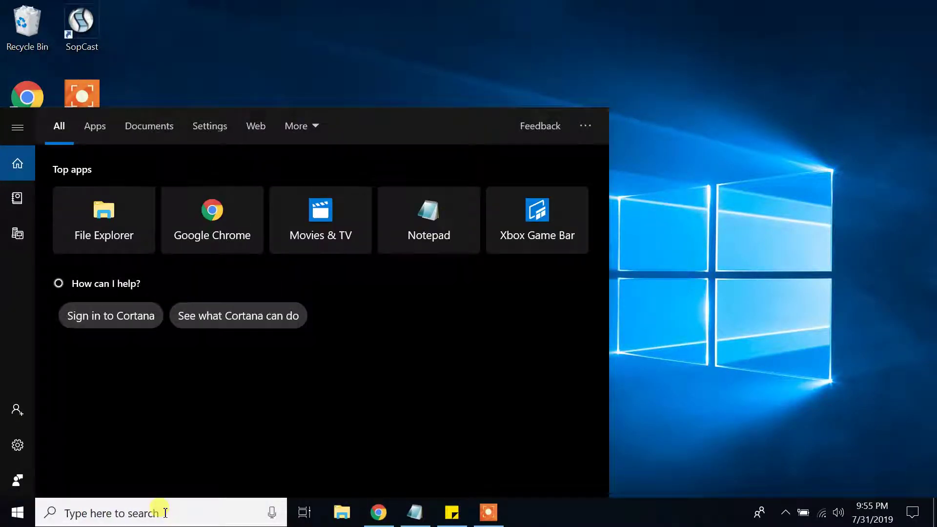
{"action": "type", "text": "env"}
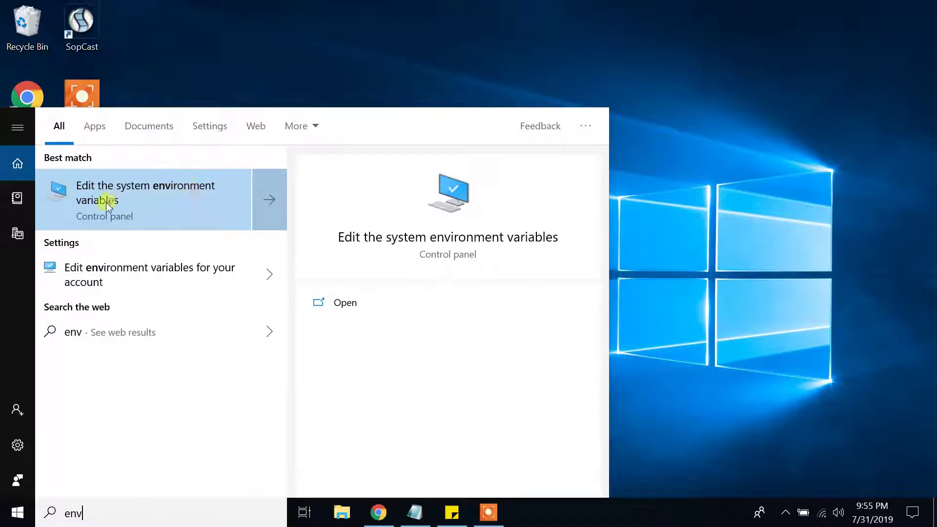
{"action": "left_click", "coordinate": [136, 192]}
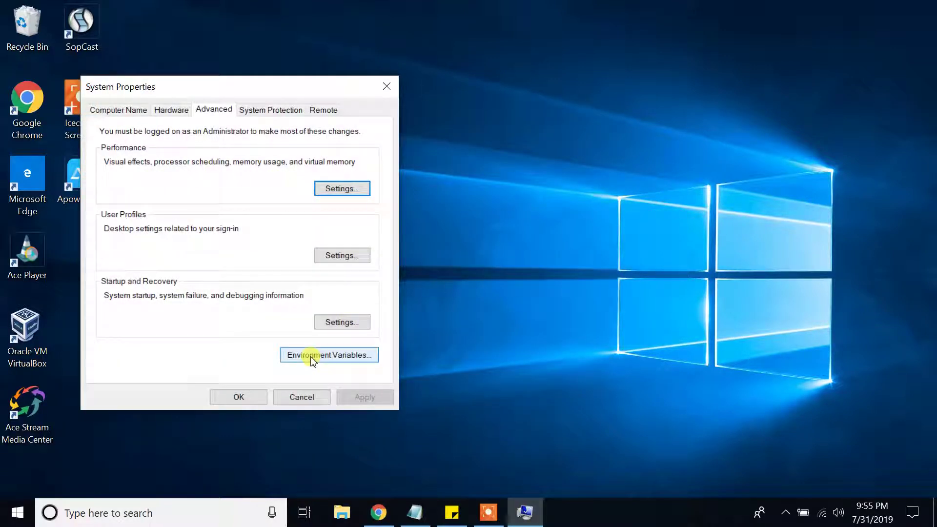
{"action": "left_click", "coordinate": [311, 356]}
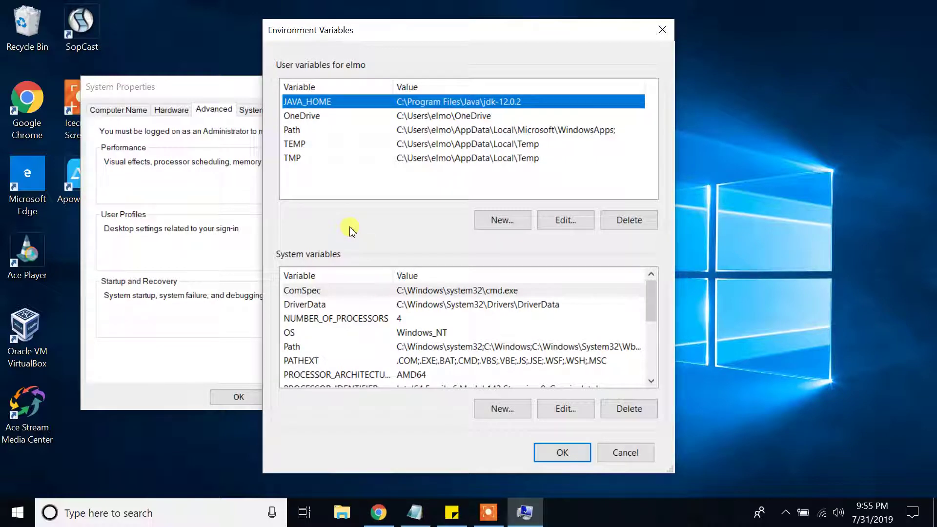
{"action": "left_click_drag", "start_coordinate": [430, 26], "coordinate": [439, 18]}
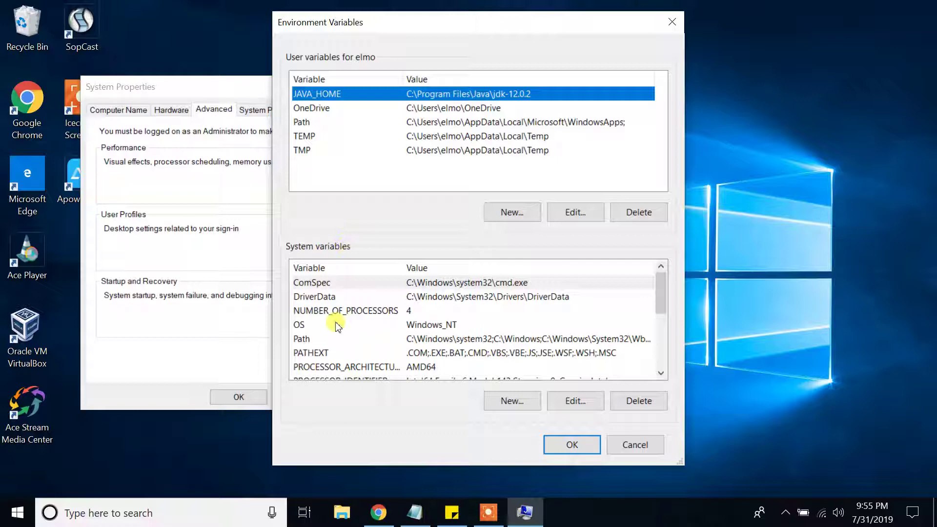
{"action": "left_click", "coordinate": [303, 338]}
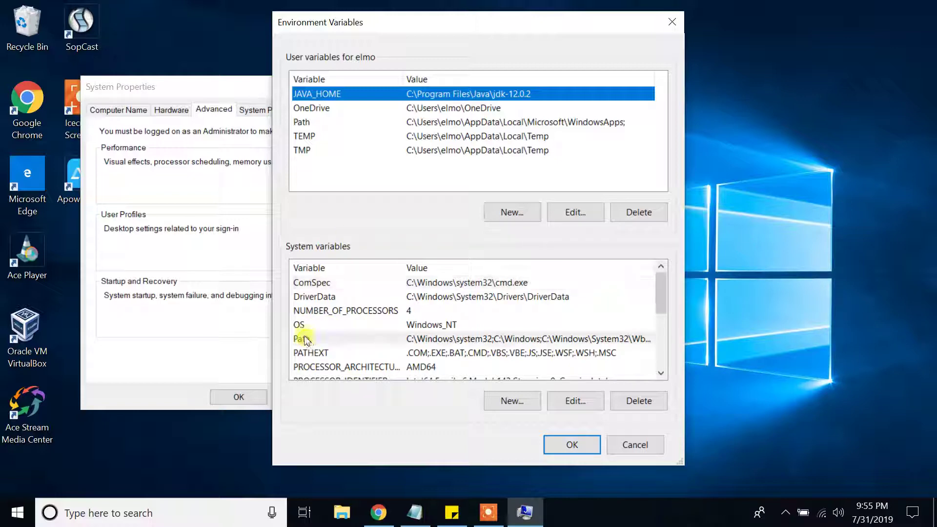
- Review the Path entries, including the JDK bin folder, without changes, then close all dialogs
{"action": "left_click", "coordinate": [573, 401]}
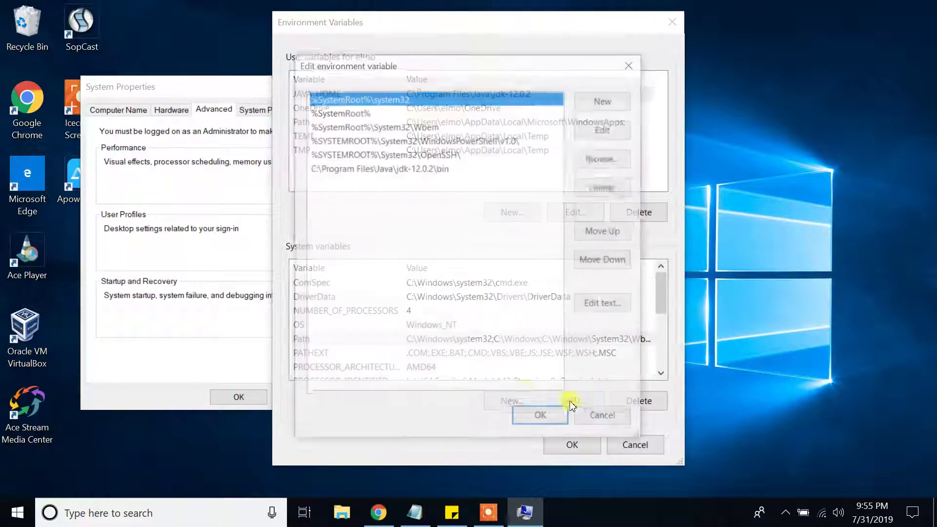
{"action": "left_click", "coordinate": [336, 169]}
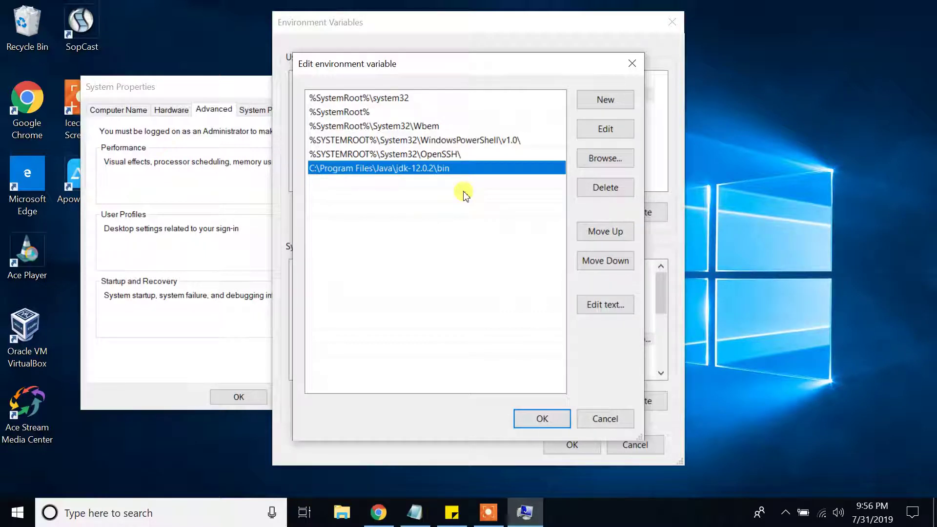
{"action": "left_click", "coordinate": [605, 419]}
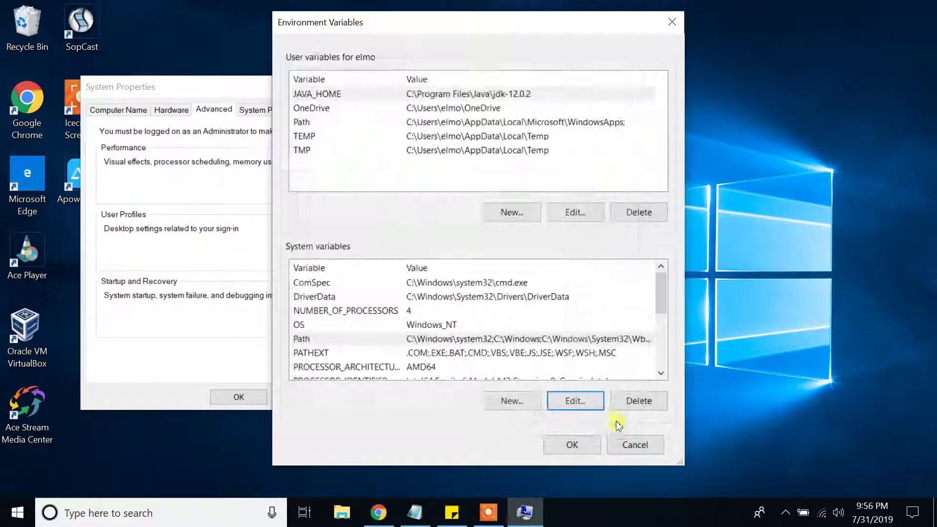
{"action": "left_click", "coordinate": [670, 23]}
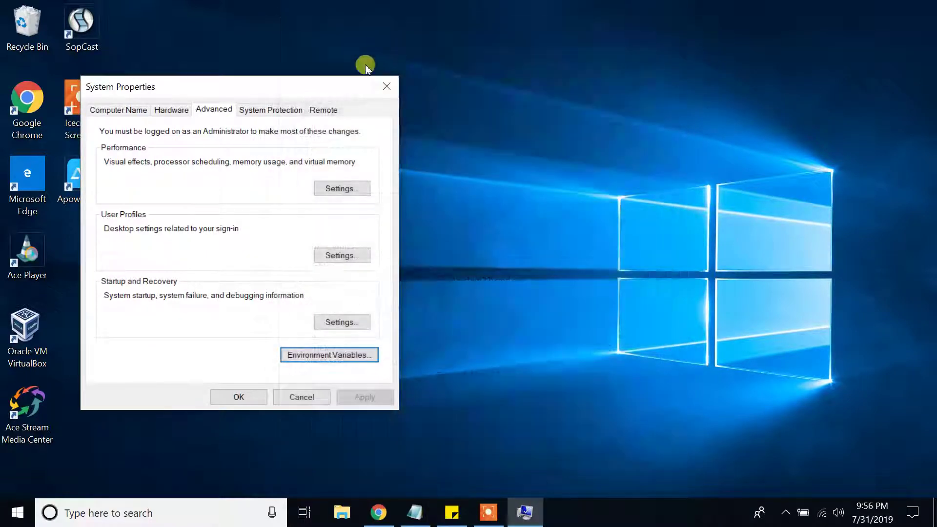
{"action": "left_click", "coordinate": [394, 92]}
- Open an incognito Chrome window and search Google for 'maven apache org'
{"action": "left_click", "coordinate": [371, 517]}
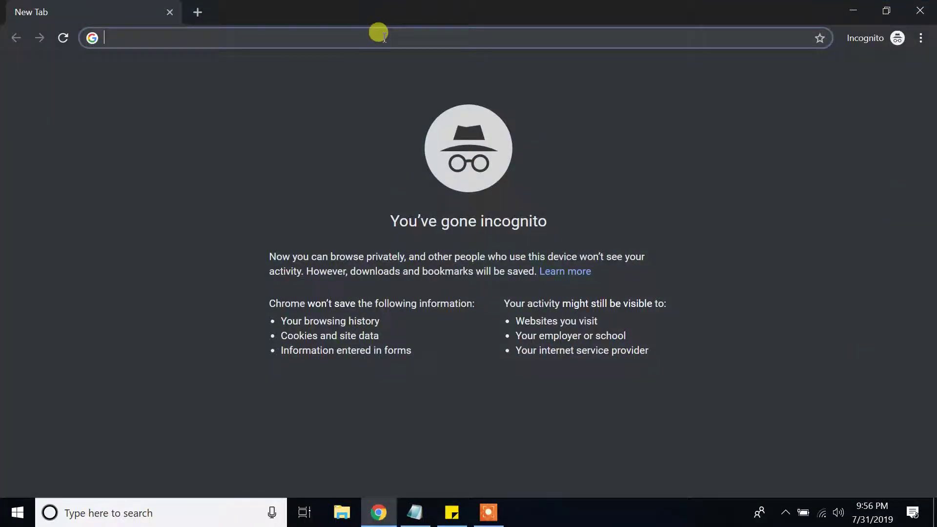
{"action": "type", "text": "goole"}
{"action": "key", "text": "BackSpace"}
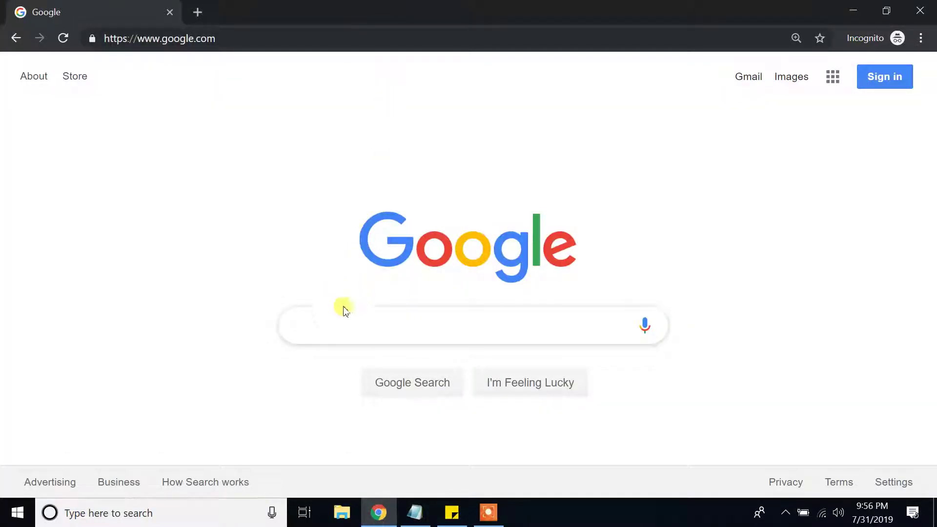
{"action": "left_click", "coordinate": [349, 327]}
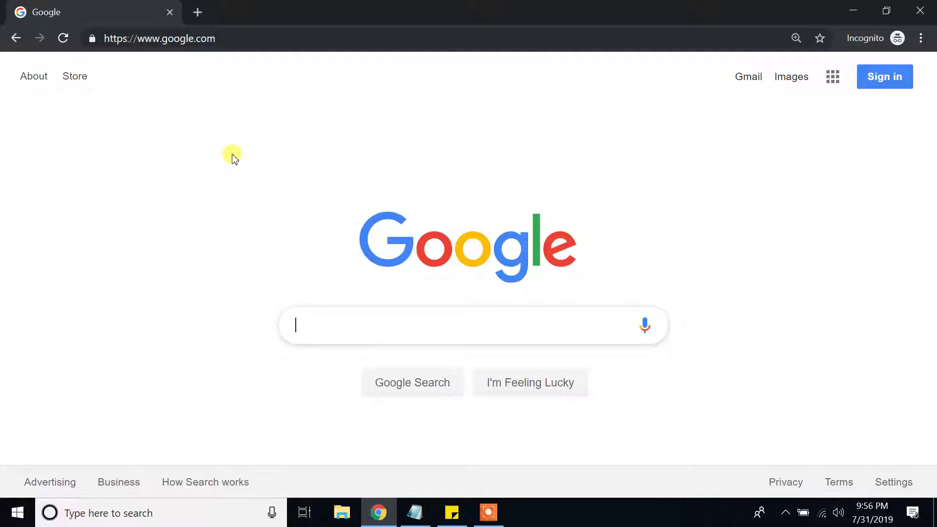
{"action": "type", "text": "maven"}
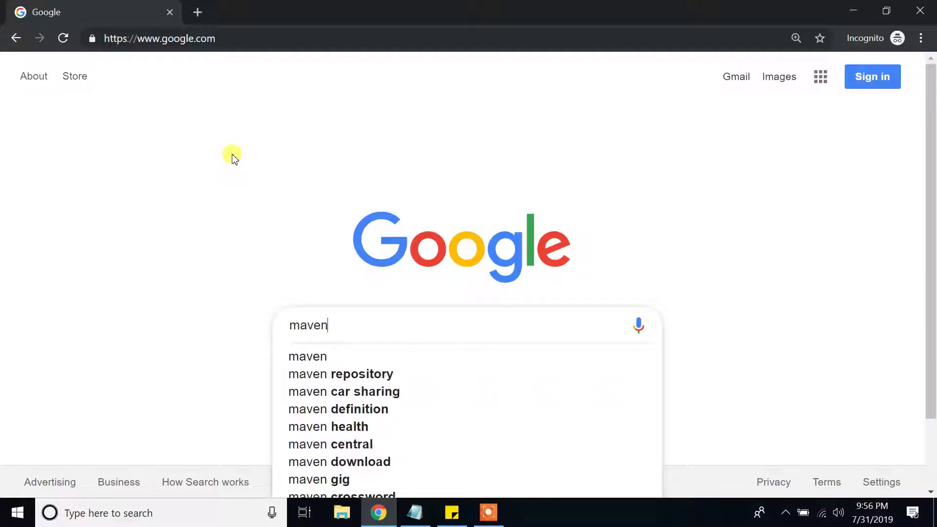
{"action": "type", "text": " apache org"}
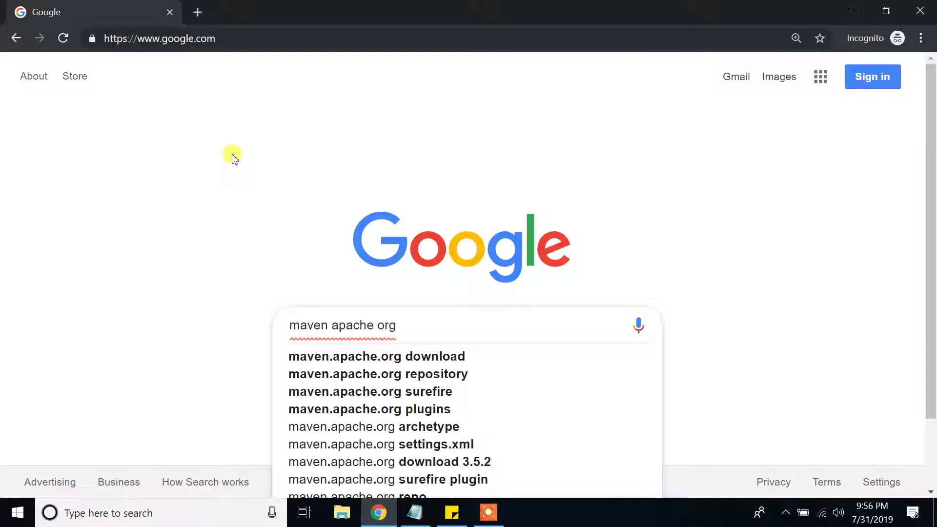
{"action": "key", "text": "Return"}
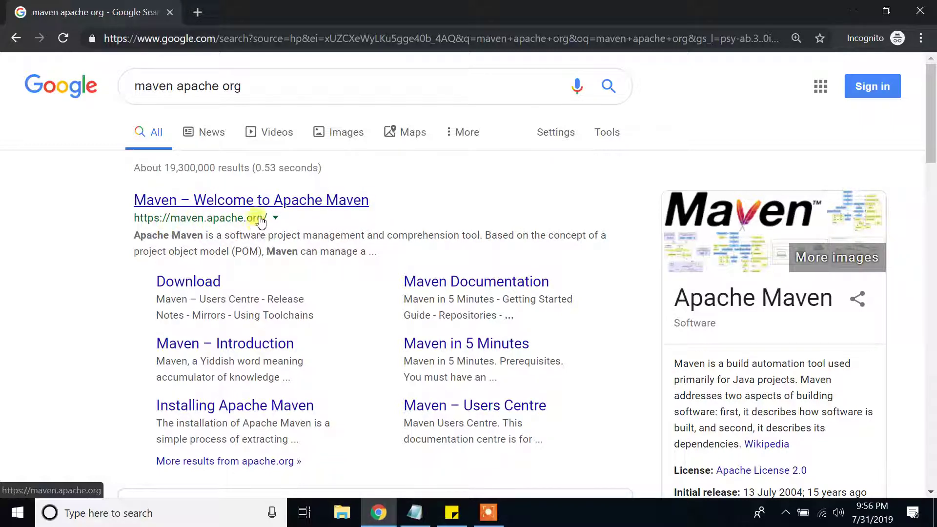
- Go to the maven.apache.org Download page and download apache-maven-3.6.1-bin.zip
{"action": "left_click", "coordinate": [249, 200]}
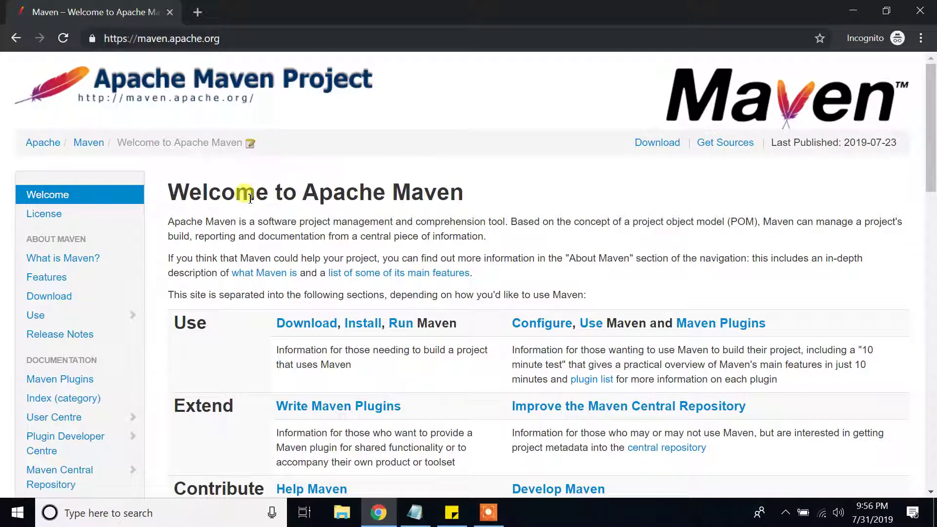
{"action": "left_click", "coordinate": [50, 299]}
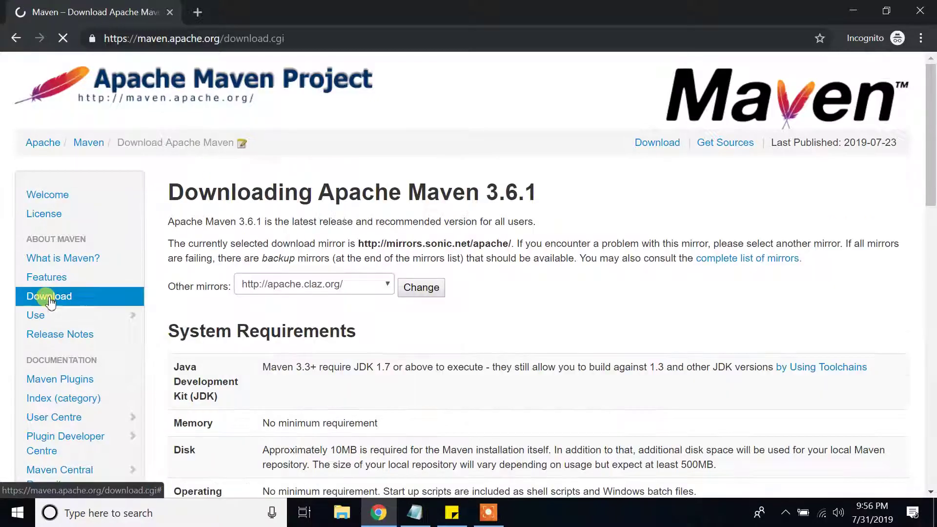
{"action": "scroll", "coordinate": [578, 229], "scroll_direction": "down", "scroll_amount": 12}
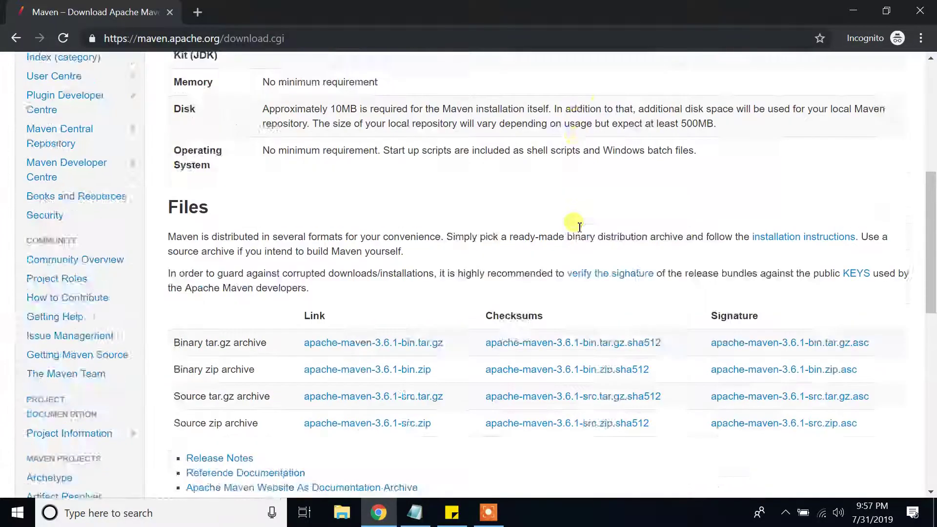
{"action": "scroll", "coordinate": [439, 221], "scroll_direction": "up", "scroll_amount": 3}
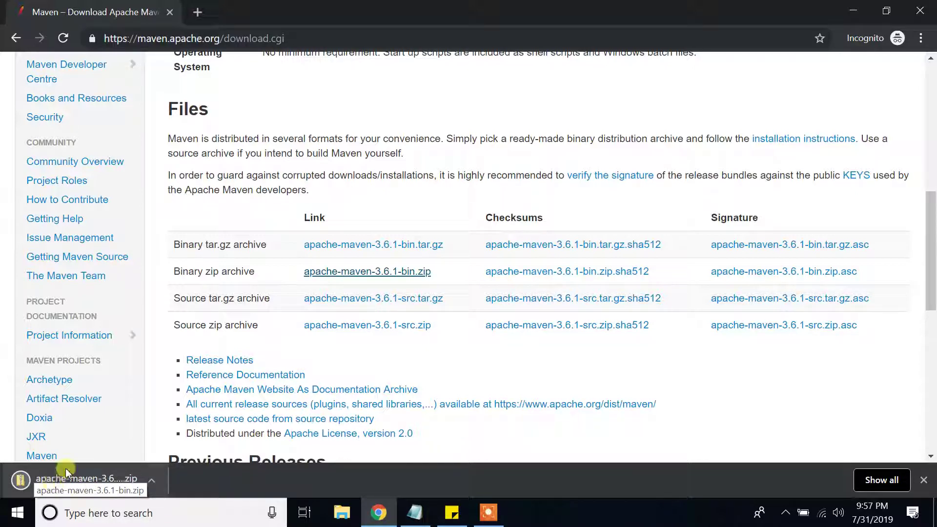
{"action": "left_click", "coordinate": [84, 490]}
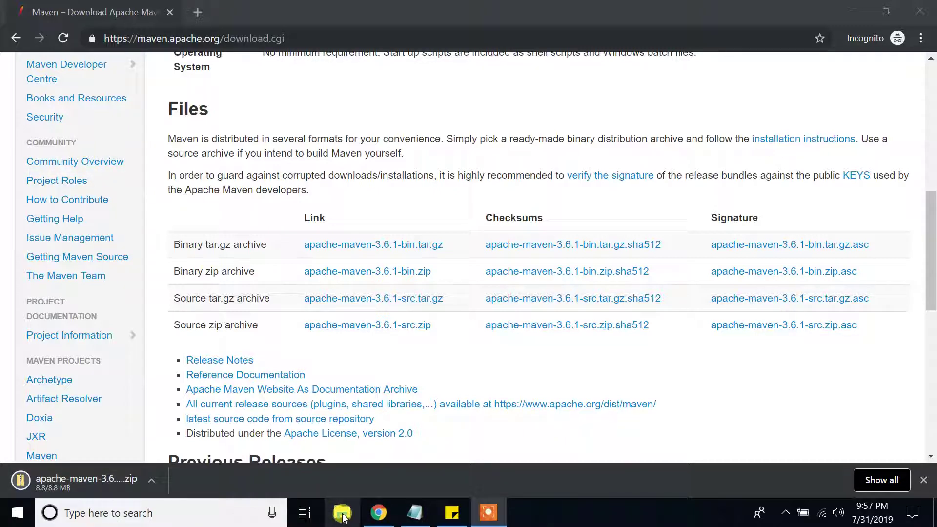
- Extract apache-maven-3.6.1-bin.zip in Downloads to the default apache-maven-3.6.1-bin folder
{"action": "left_click", "coordinate": [343, 513]}
{"action": "left_click", "coordinate": [58, 114]}
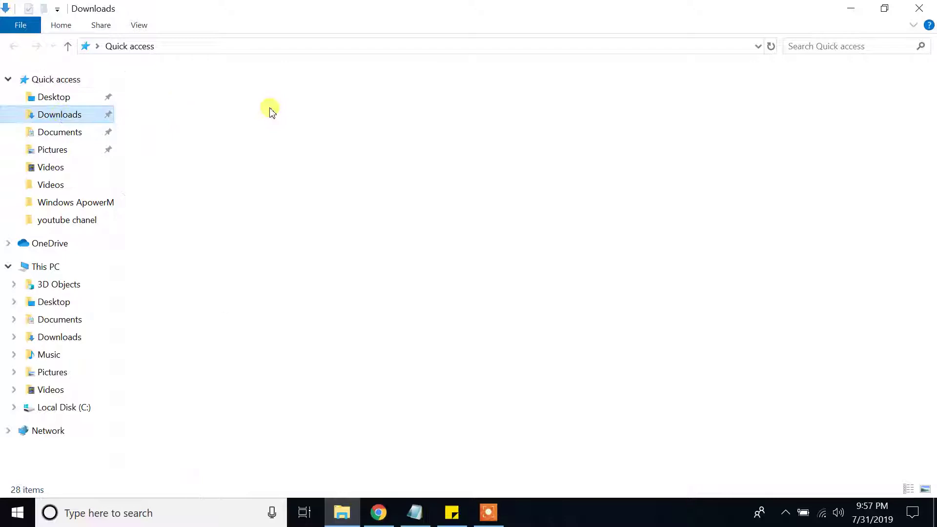
{"action": "double_click", "coordinate": [142, 94]}
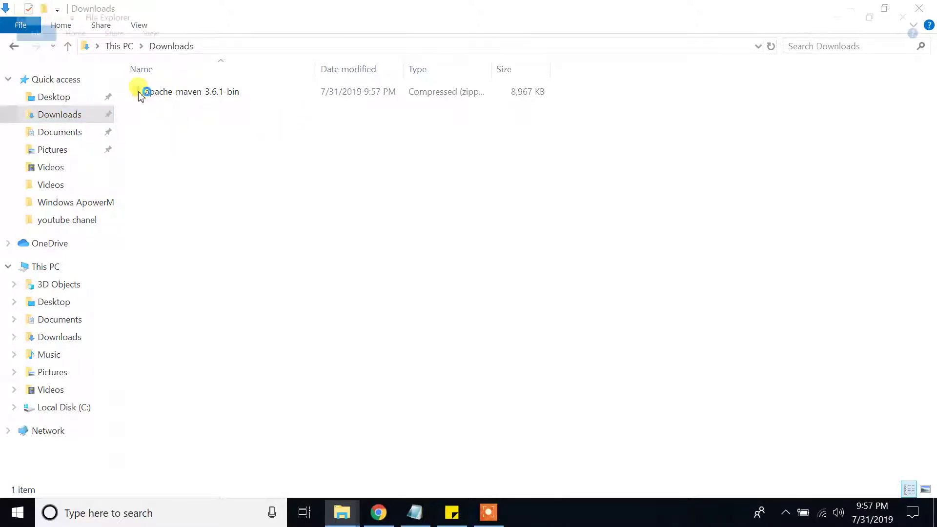
{"action": "left_click", "coordinate": [919, 8]}
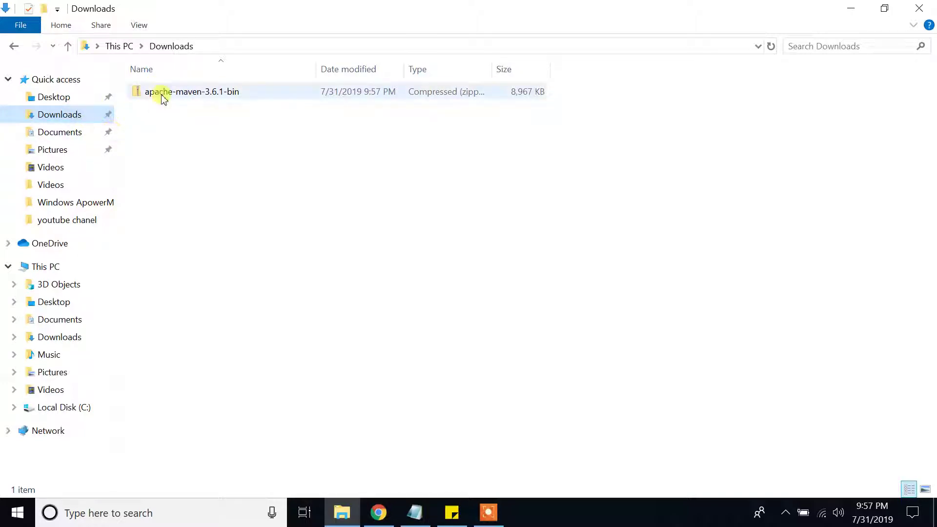
{"action": "left_click", "coordinate": [214, 97]}
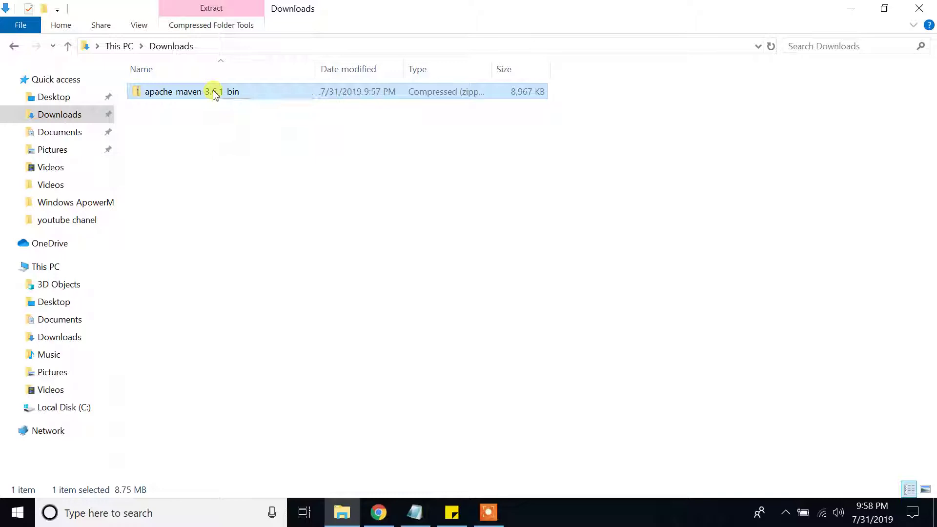
{"action": "right_click", "coordinate": [215, 93]}
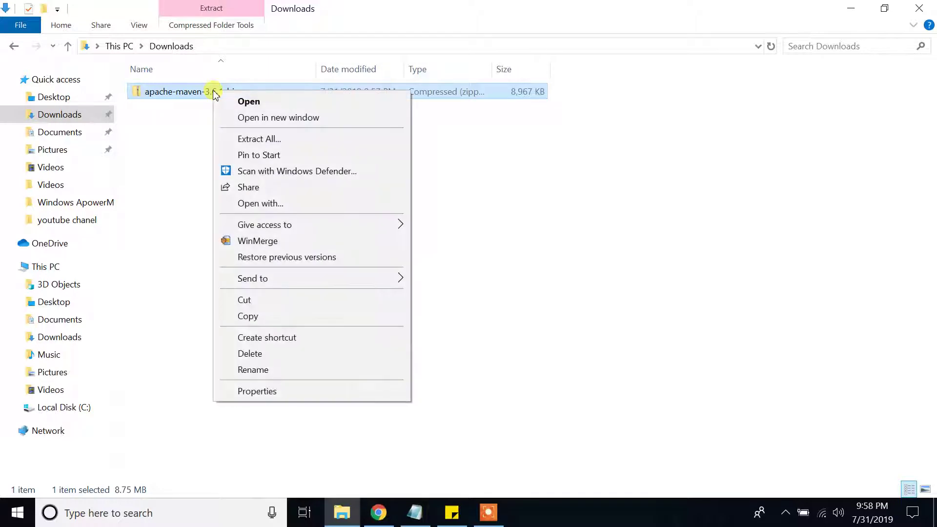
{"action": "left_click", "coordinate": [283, 140]}
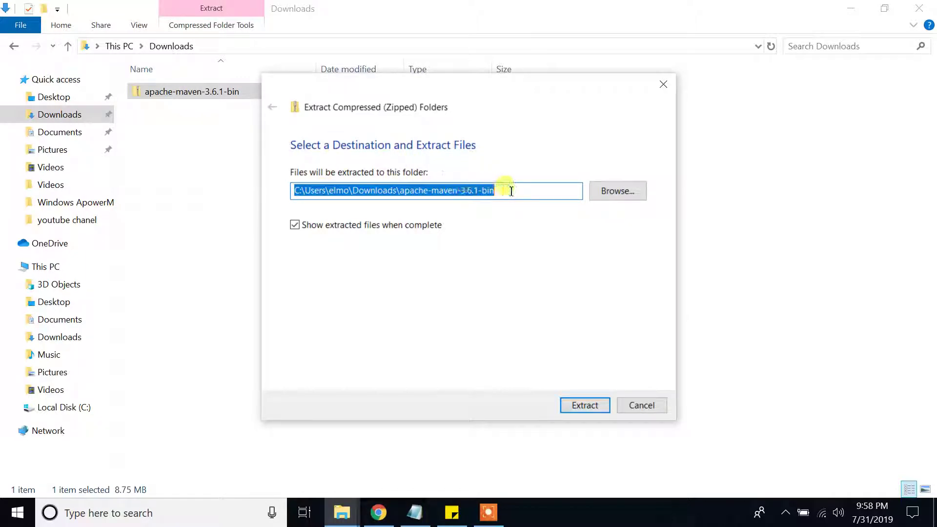
{"action": "left_click", "coordinate": [588, 407]}
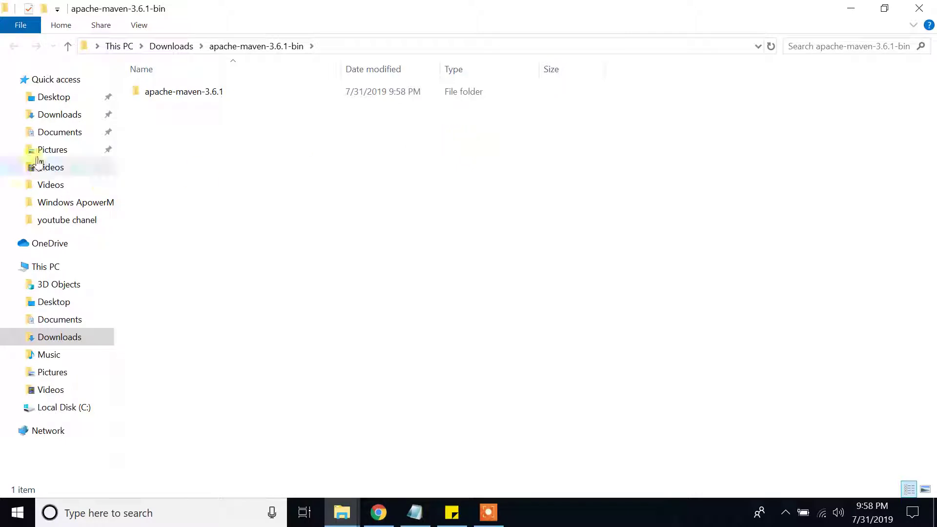
- Browse into apache-maven-3.6.1-bin\apache-maven-3.6.1 and select Maven's files
{"action": "left_click", "coordinate": [51, 115]}
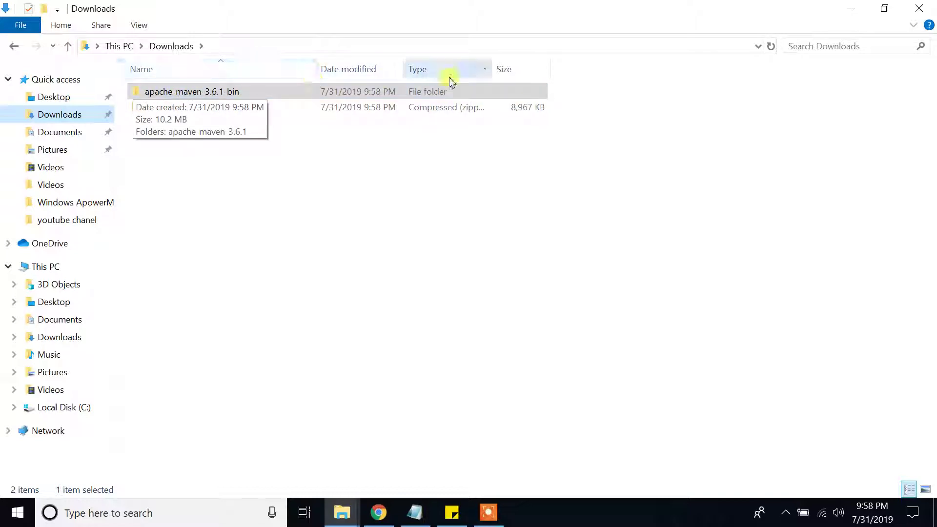
{"action": "double_click", "coordinate": [172, 93]}
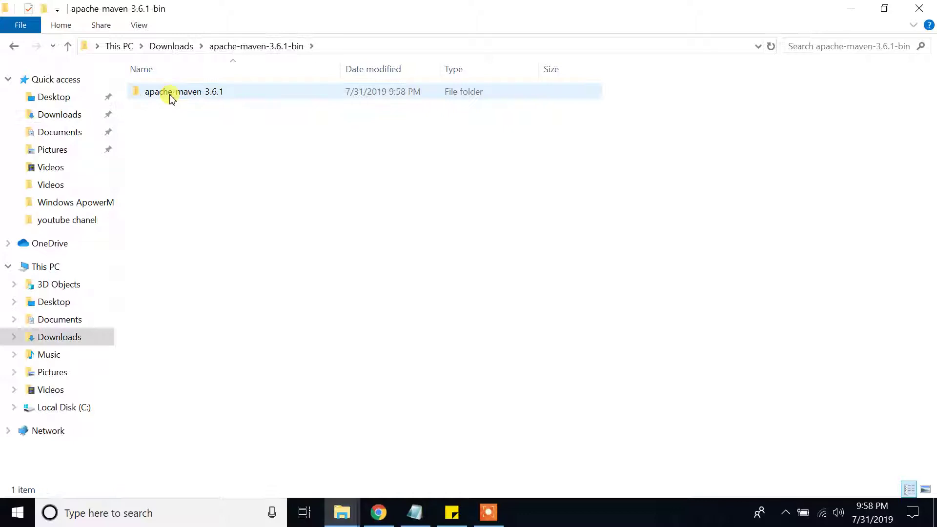
{"action": "double_click", "coordinate": [172, 94]}
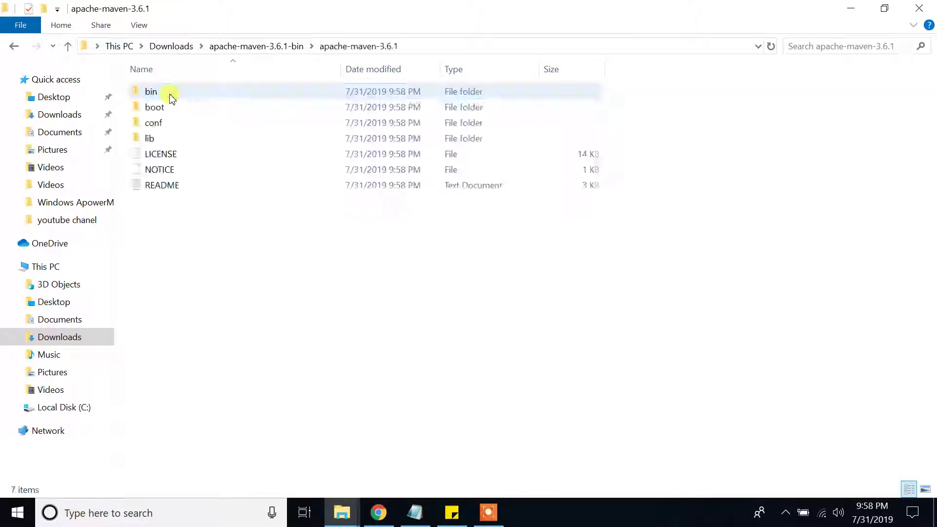
{"action": "left_click_drag", "start_coordinate": [223, 285], "coordinate": [194, 79]}
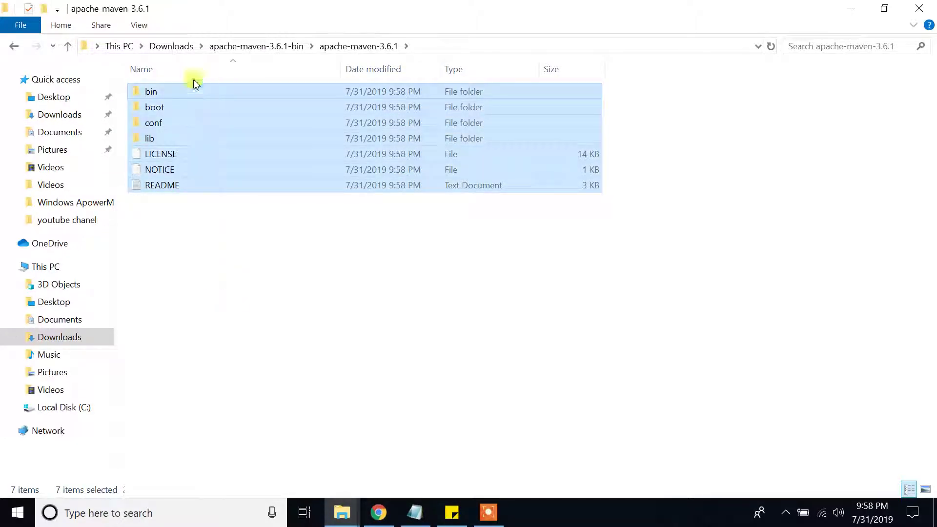
- Copy the apache-maven-3.6.1-bin folder from Downloads and open C:\Program Files
{"action": "left_click", "coordinate": [14, 45]}
{"action": "left_click", "coordinate": [13, 46]}
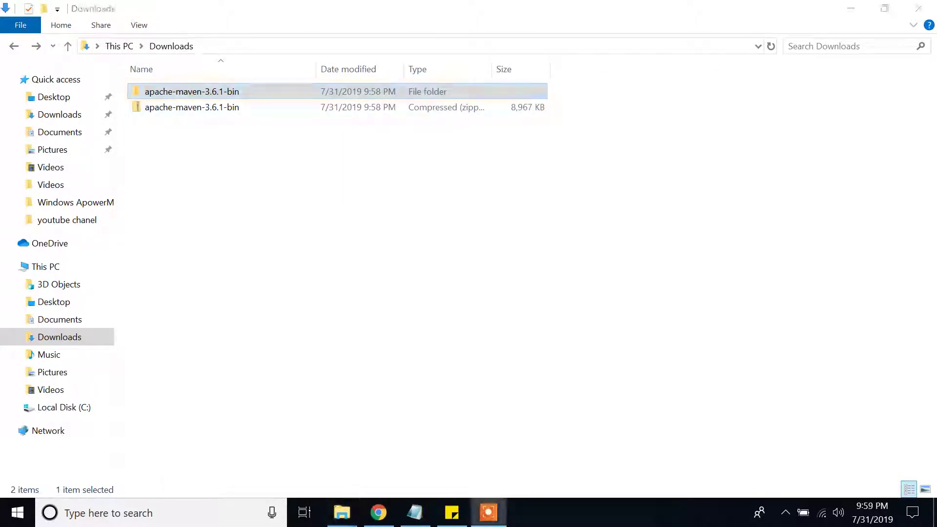
{"action": "right_click", "coordinate": [194, 94]}
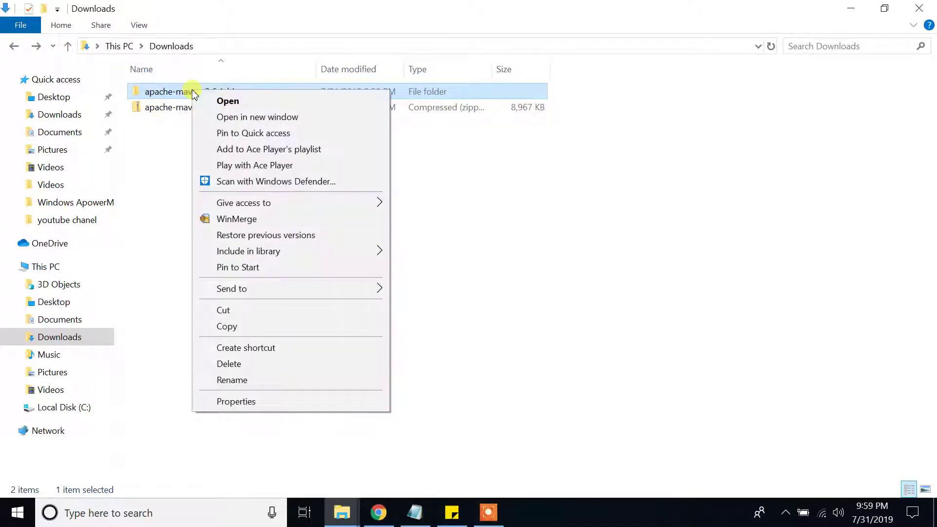
{"action": "left_click", "coordinate": [267, 327]}
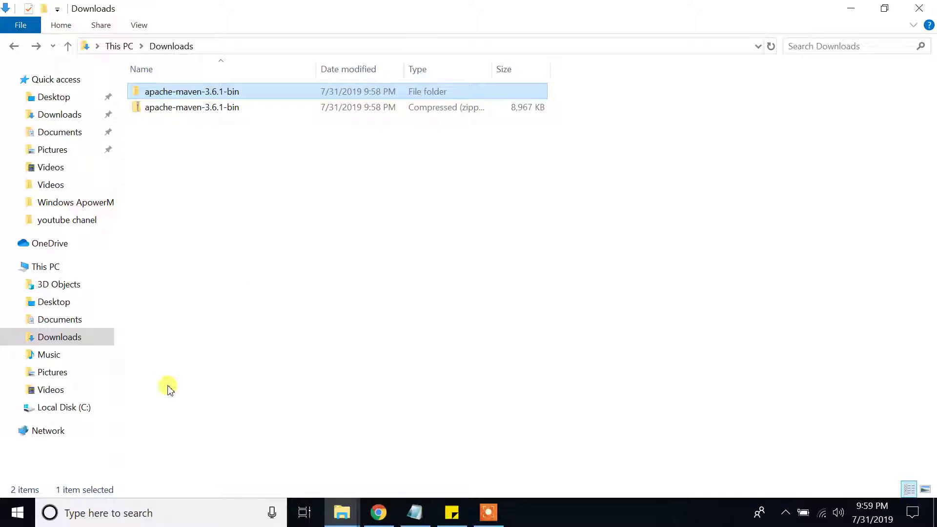
{"action": "left_click", "coordinate": [80, 408]}
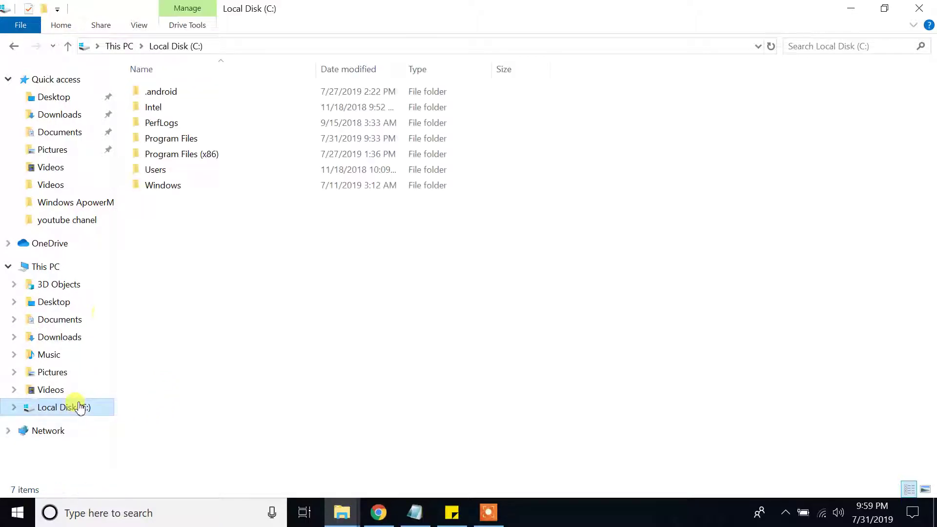
{"action": "double_click", "coordinate": [219, 141]}
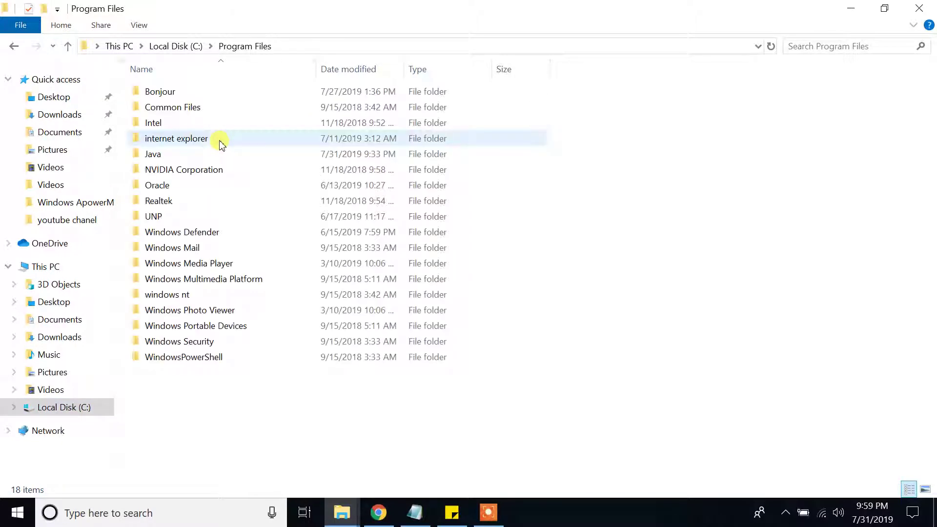
- Paste apache-maven-3.6.1-bin into Program Files, granting administrator permission
{"action": "right_click", "coordinate": [576, 141]}
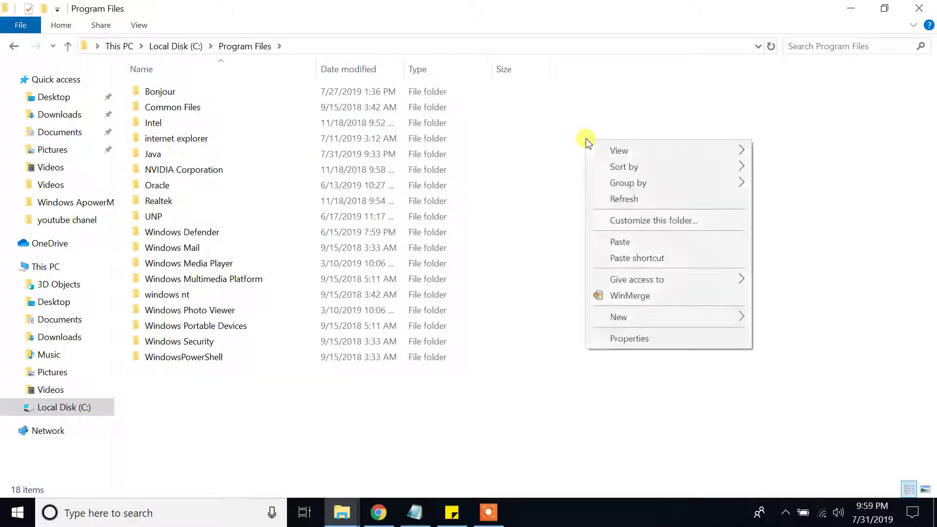
{"action": "left_click", "coordinate": [663, 244]}
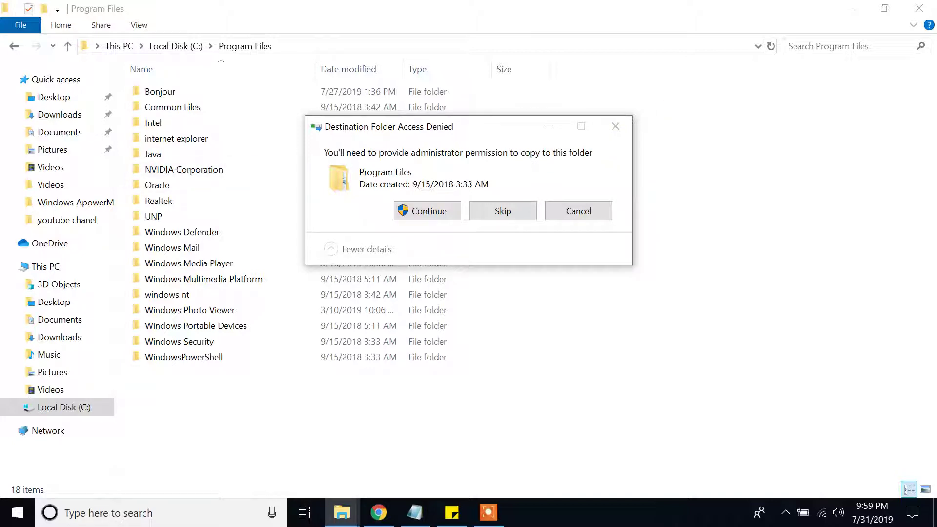
{"action": "key", "text": "Return"}
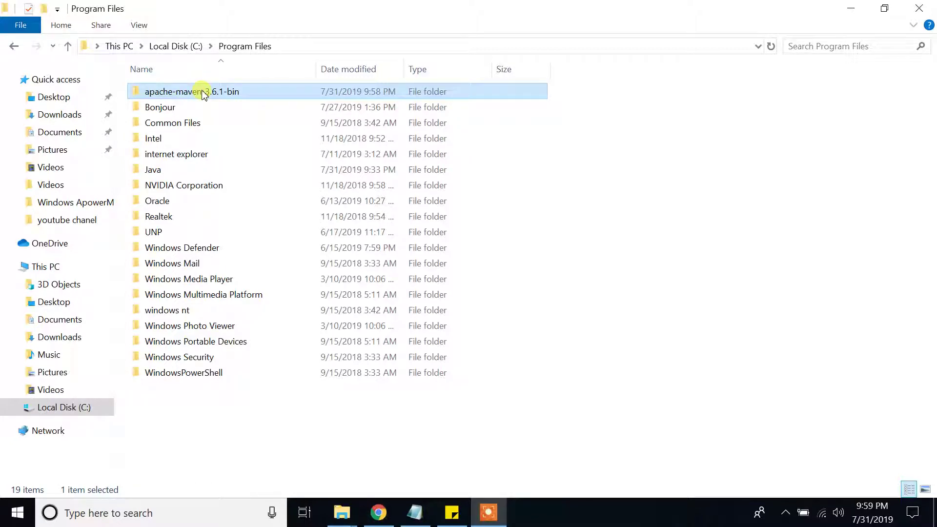
- Open the apache-maven-3.6.1 folder inside it and copy its full path
{"action": "double_click", "coordinate": [204, 94]}
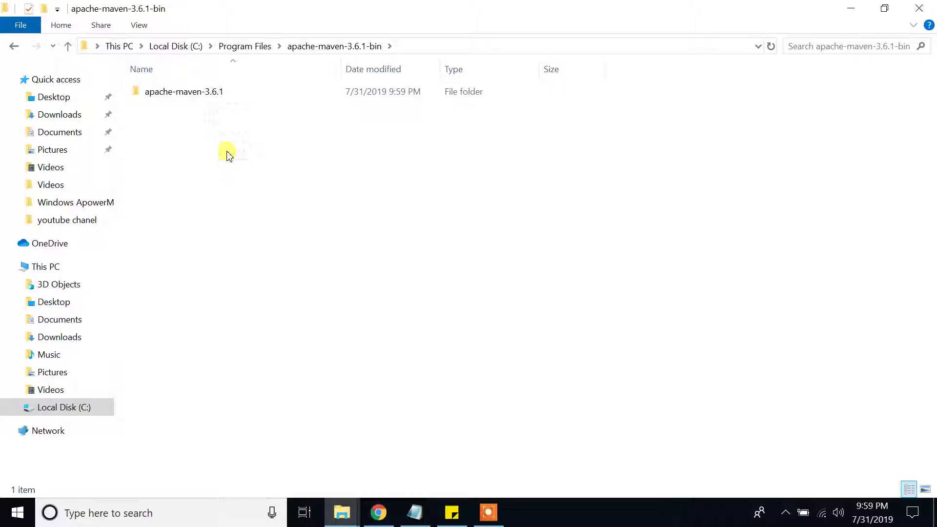
{"action": "double_click", "coordinate": [223, 95]}
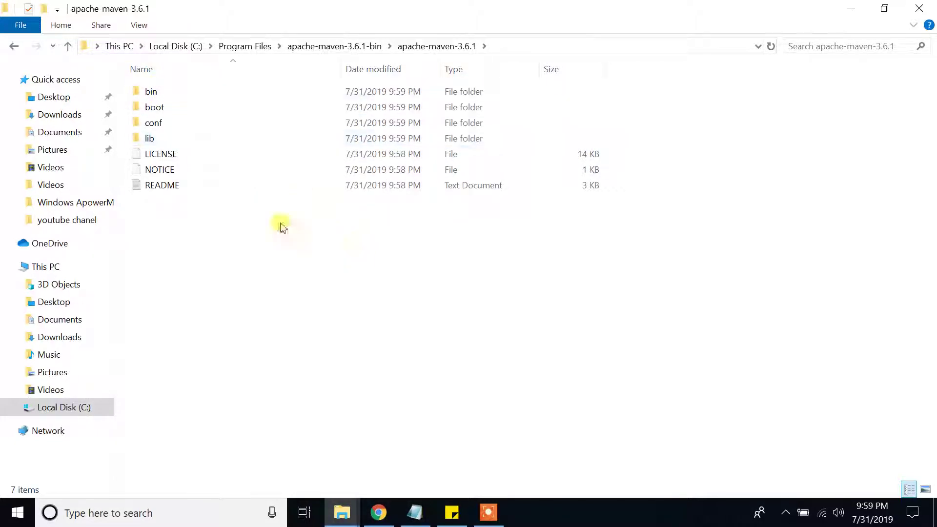
{"action": "left_click", "coordinate": [87, 48]}
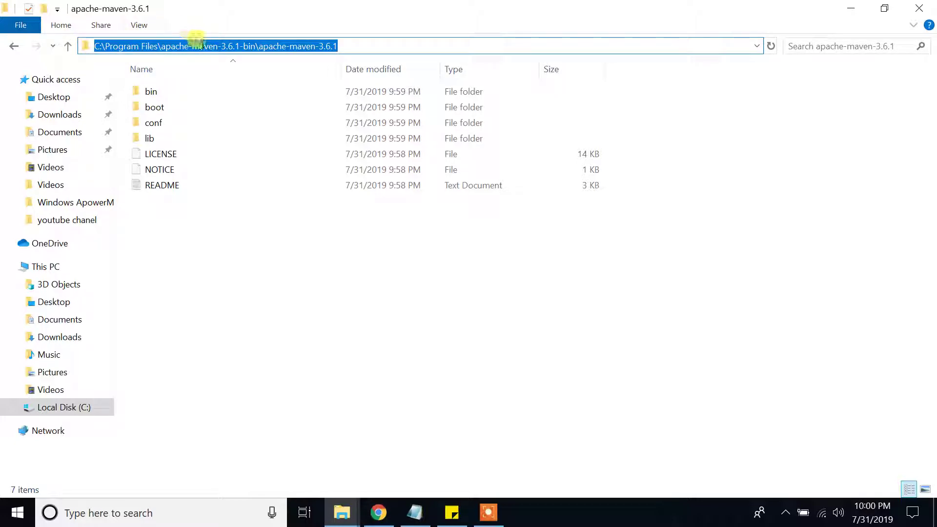
{"action": "right_click", "coordinate": [201, 44]}
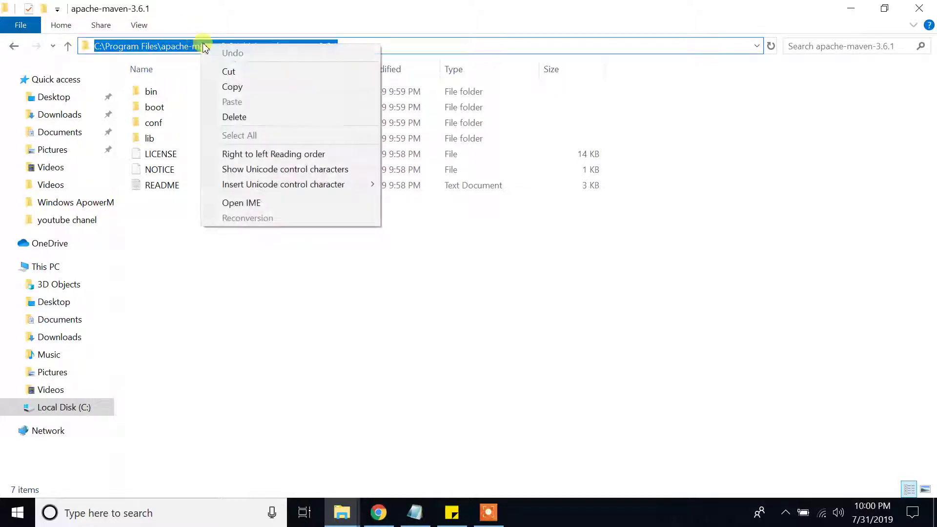
{"action": "left_click", "coordinate": [276, 92]}
- Reopen the Environment Variables dialog through the 'env' search
{"action": "left_click", "coordinate": [122, 513]}
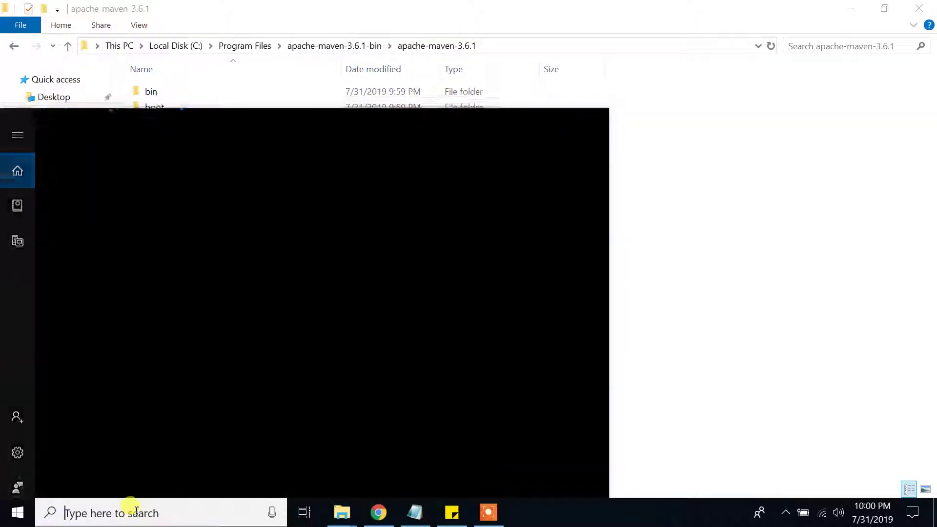
{"action": "type", "text": "env"}
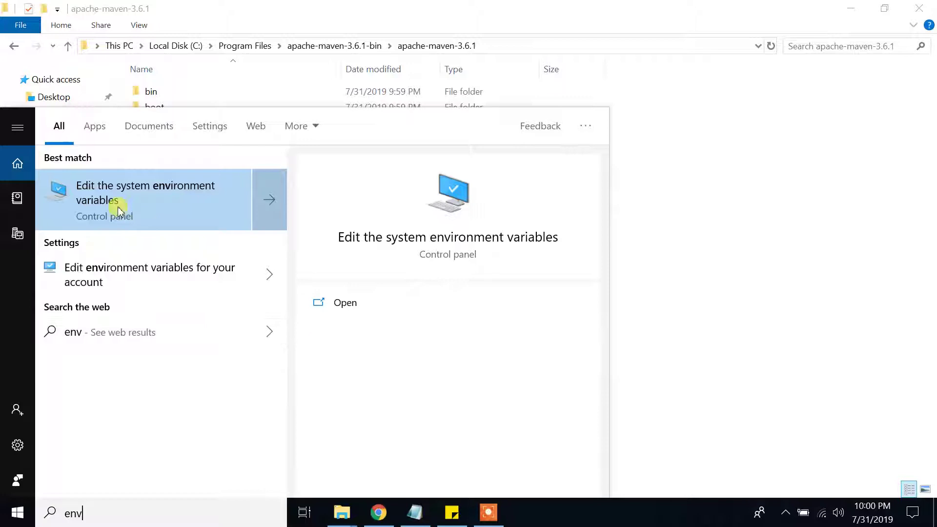
{"action": "left_click", "coordinate": [148, 194]}
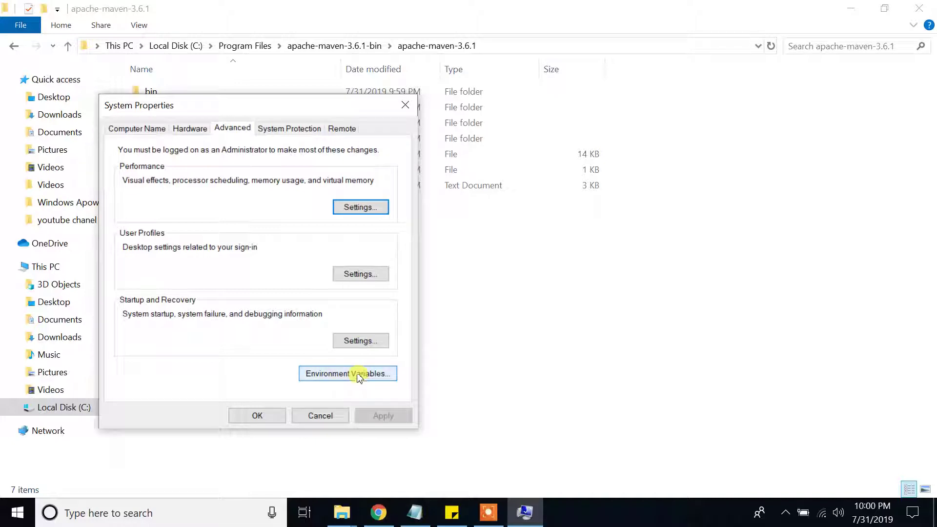
{"action": "left_click", "coordinate": [358, 375]}
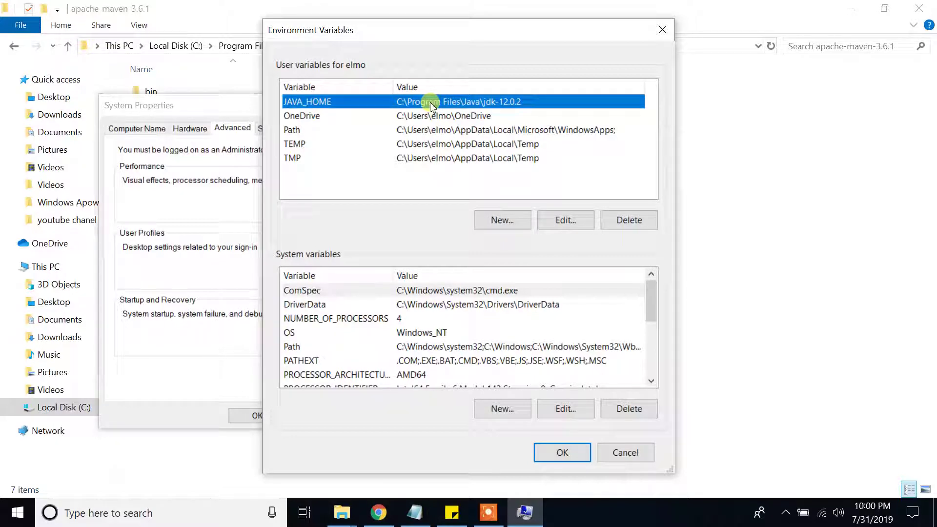
- Add user variable MAVEN_HOME = C:\Program Files\apache-maven-3.6.1-bin\apache-maven-3.6.1
{"action": "left_click", "coordinate": [508, 221]}
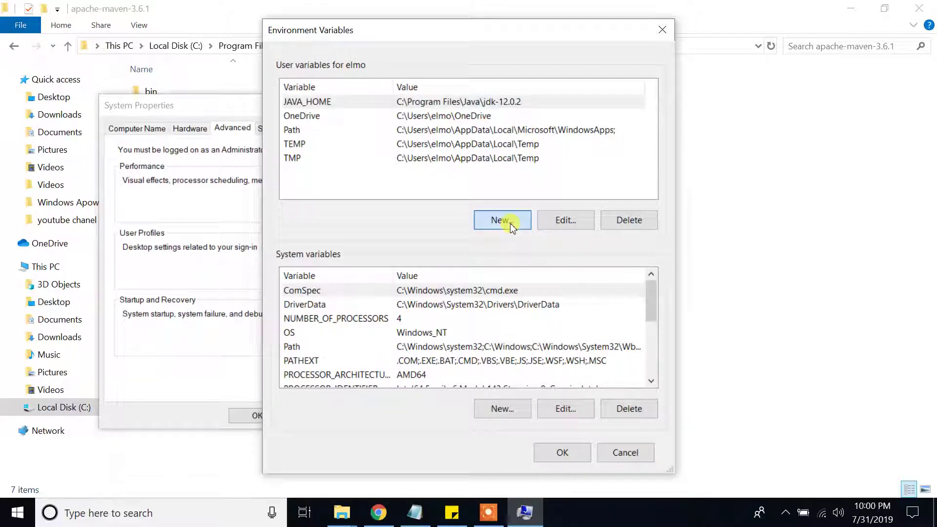
{"action": "left_click_drag", "start_coordinate": [363, 193], "coordinate": [340, 160]}
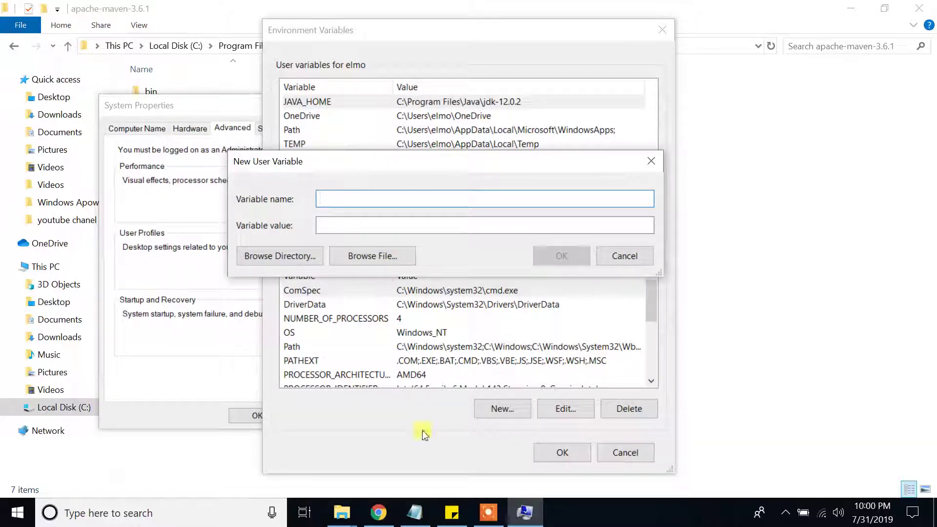
{"action": "left_click", "coordinate": [415, 513]}
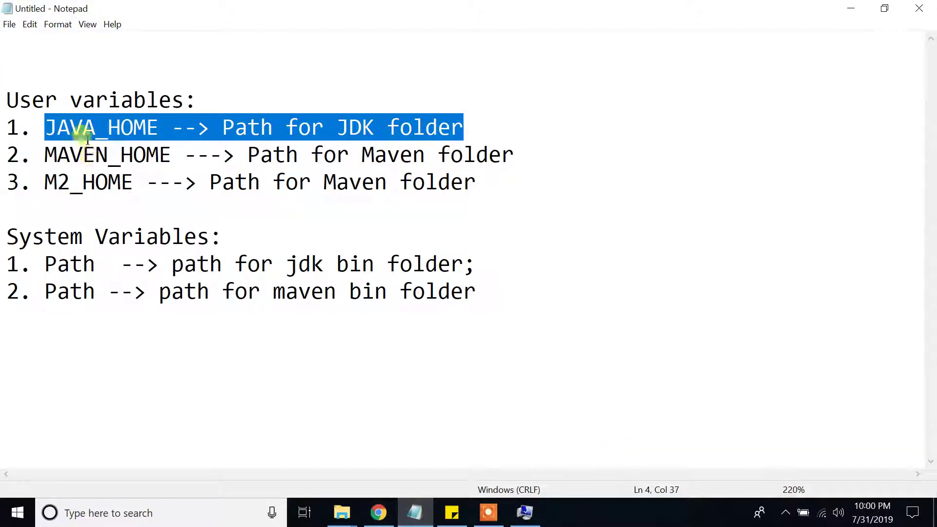
{"action": "left_click", "coordinate": [68, 151]}
{"action": "left_click_drag", "start_coordinate": [45, 154], "coordinate": [174, 160]}
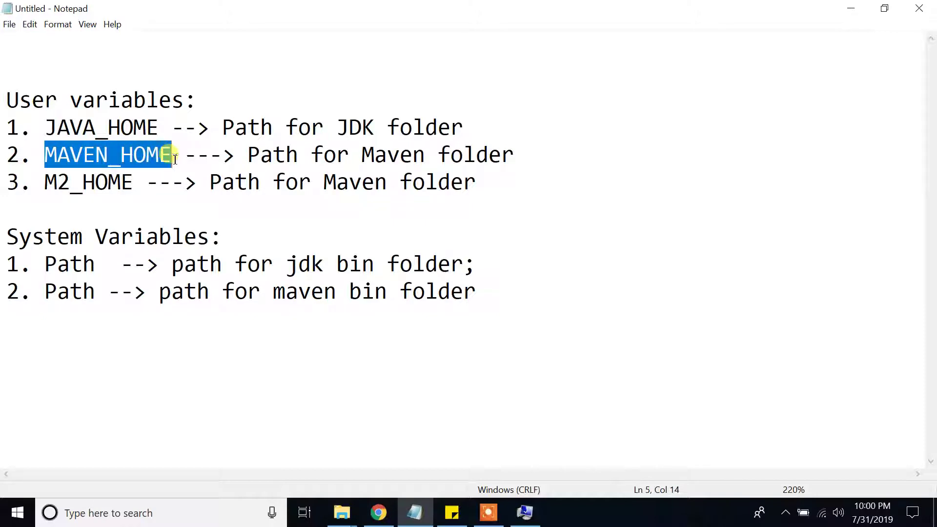
{"action": "left_click", "coordinate": [527, 516]}
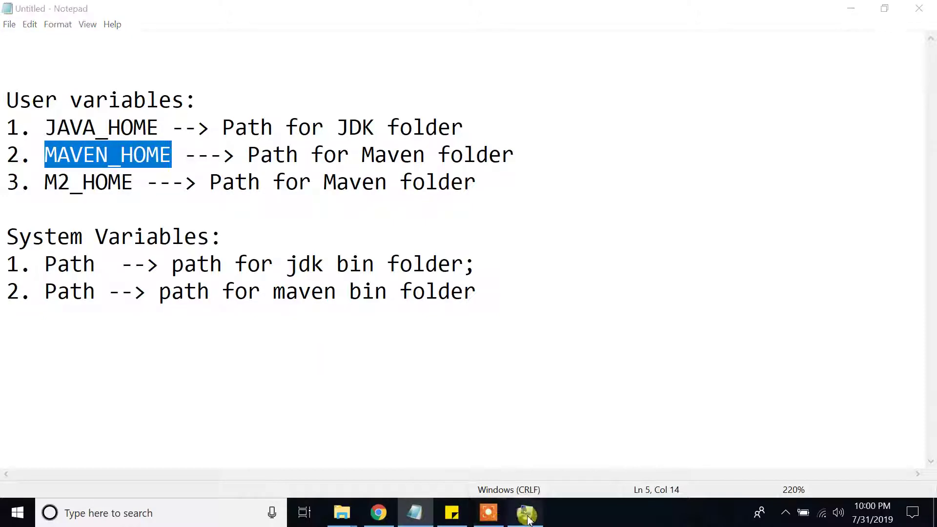
{"action": "type", "text": "MAVEN_HOME"}
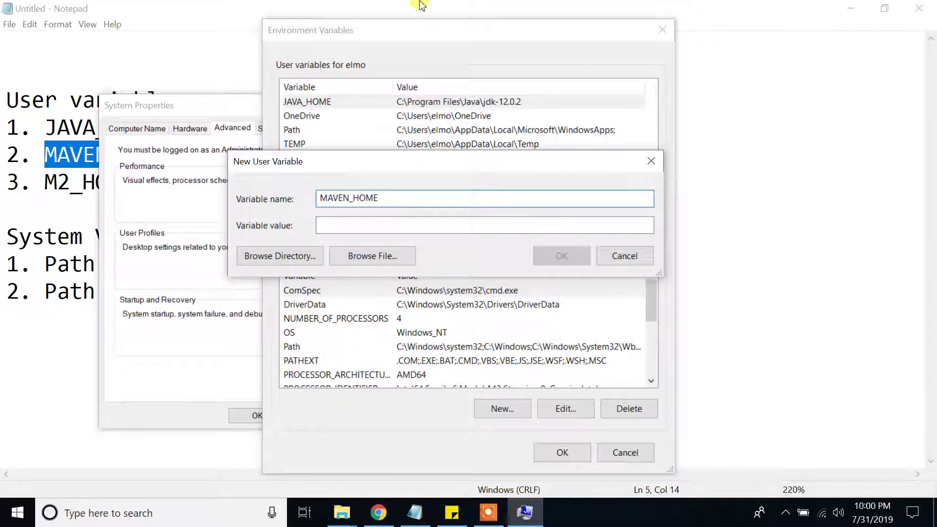
{"action": "left_click", "coordinate": [383, 222]}
{"action": "right_click", "coordinate": [392, 226]}
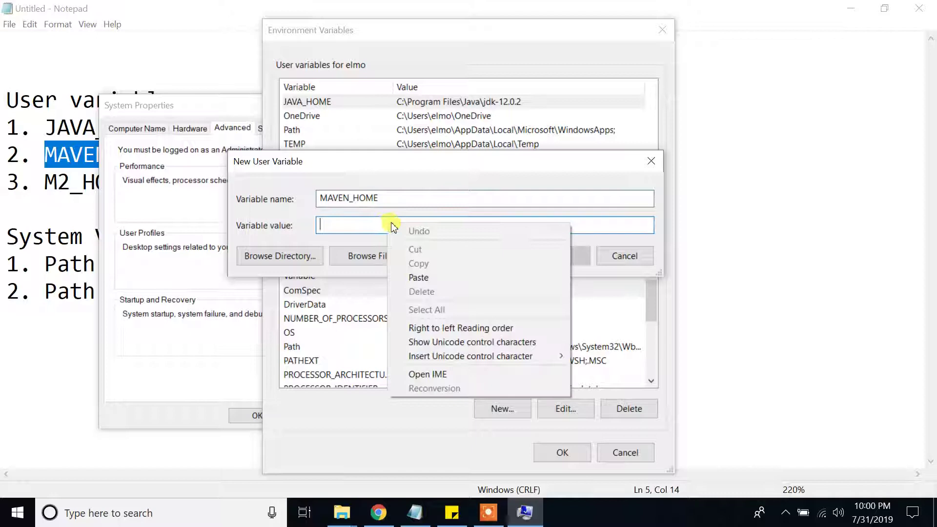
{"action": "left_click", "coordinate": [419, 278]}
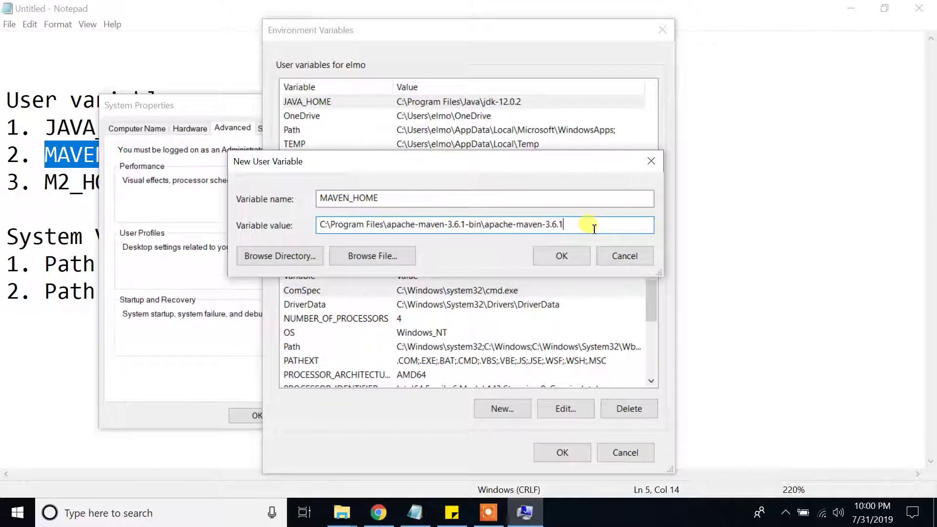
{"action": "left_click", "coordinate": [576, 255]}
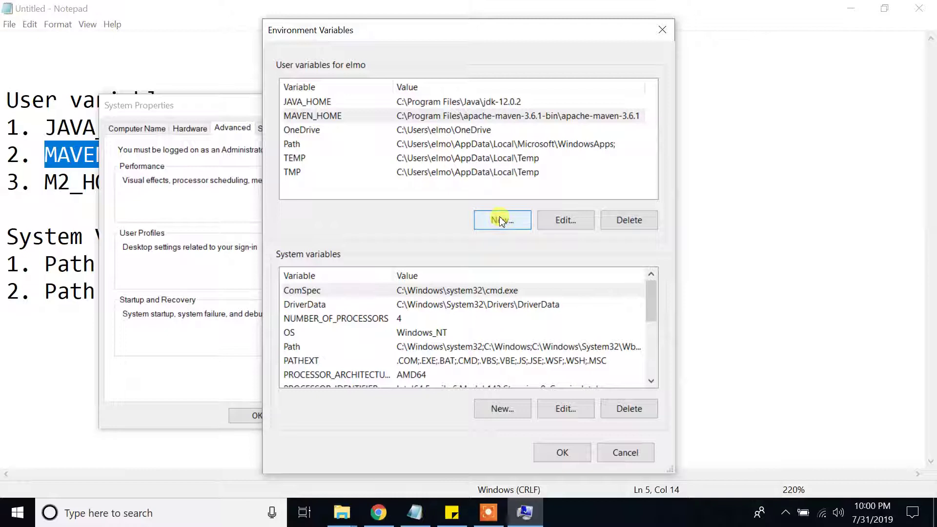
- Add user variable M2_HOME with the same Maven folder path
{"action": "left_click", "coordinate": [54, 185]}
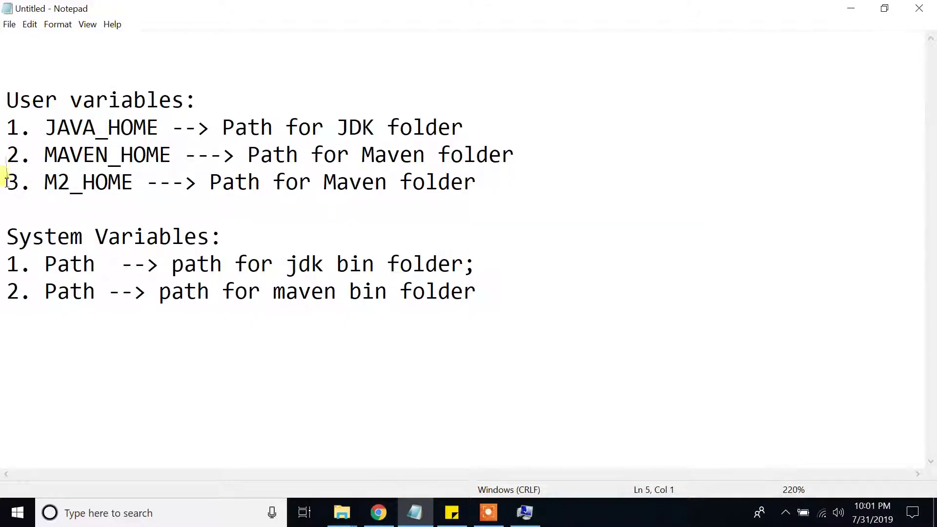
{"action": "left_click_drag", "start_coordinate": [6, 181], "coordinate": [133, 181]}
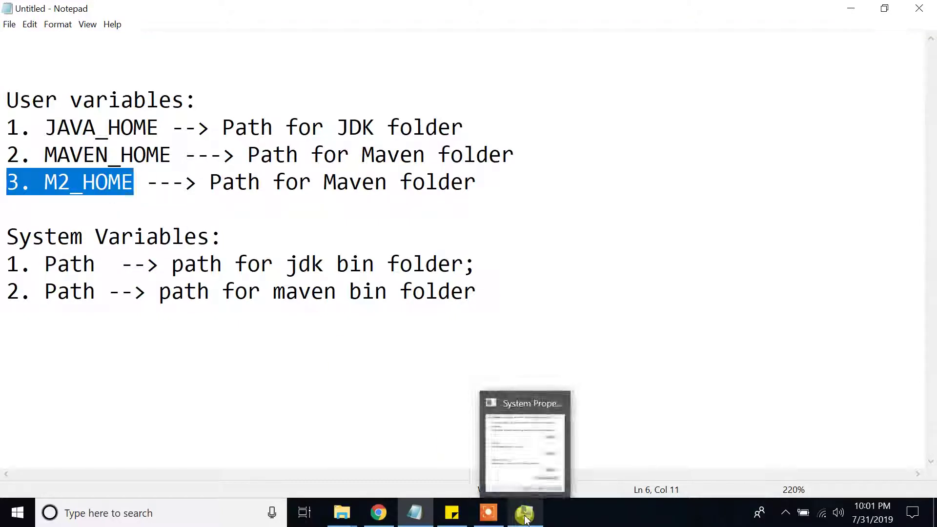
{"action": "left_click", "coordinate": [525, 517]}
{"action": "left_click", "coordinate": [495, 219]}
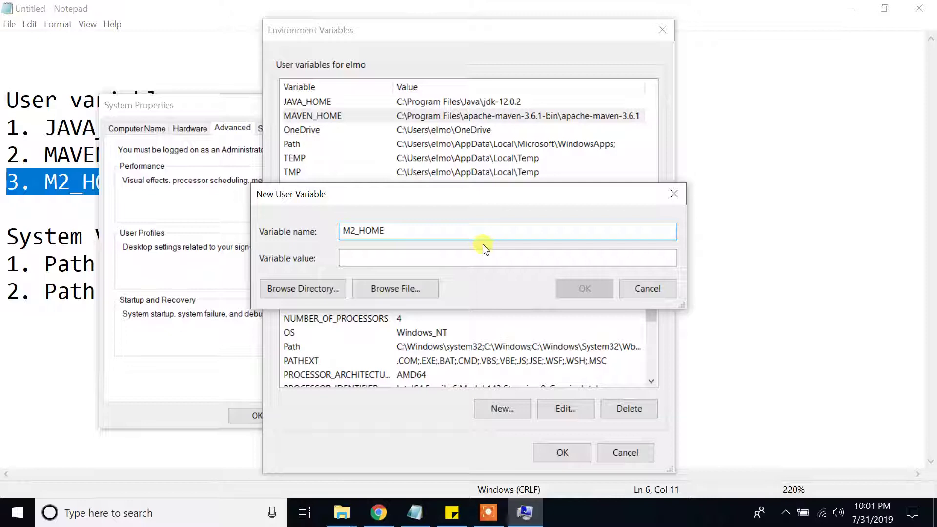
{"action": "right_click", "coordinate": [484, 258]}
{"action": "left_click", "coordinate": [525, 312]}
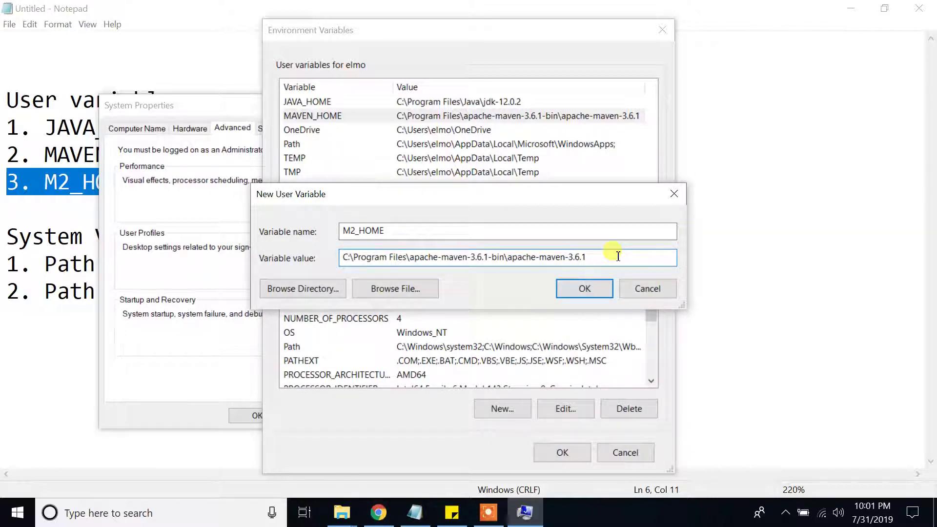
{"action": "left_click", "coordinate": [589, 287]}
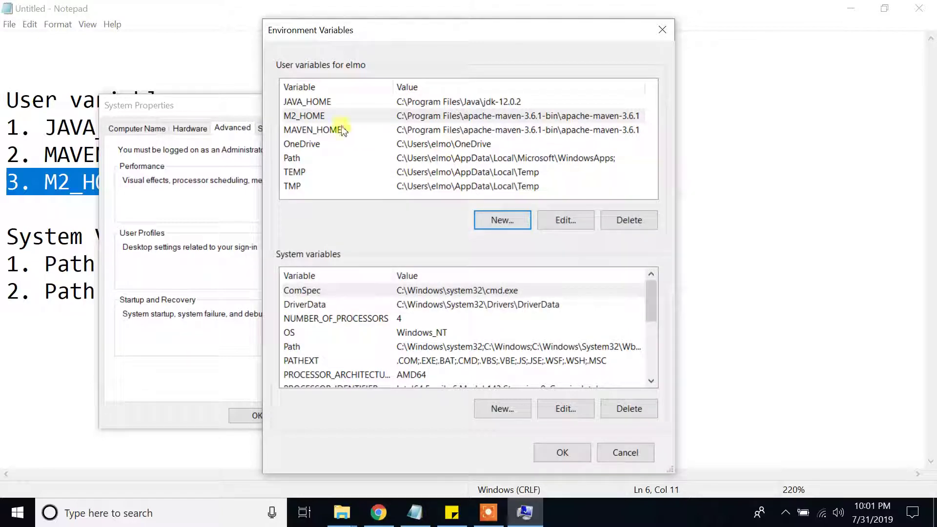
- Review JAVA_HOME, M2_HOME and MAVEN_HOME in user variables, then select the notes' System Variables heading
{"action": "left_click", "coordinate": [324, 104]}
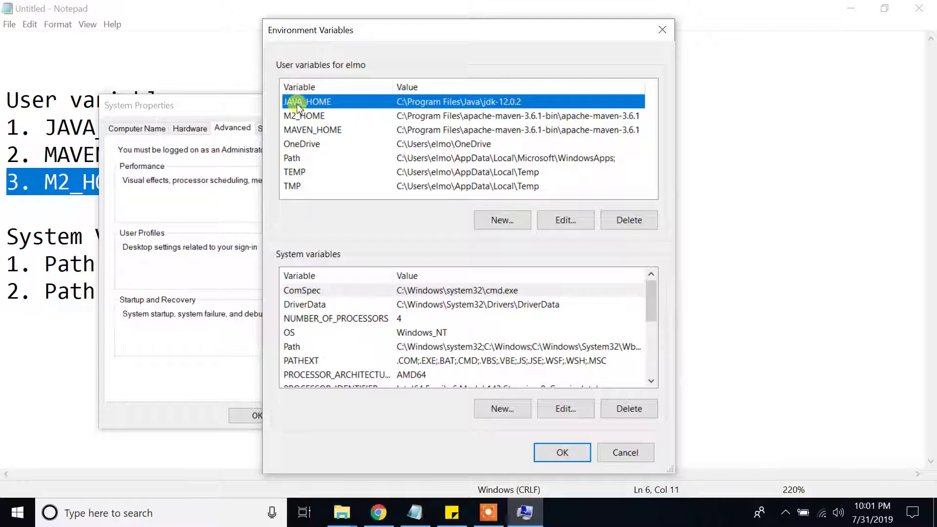
{"action": "left_click", "coordinate": [305, 116]}
{"action": "left_click", "coordinate": [328, 130]}
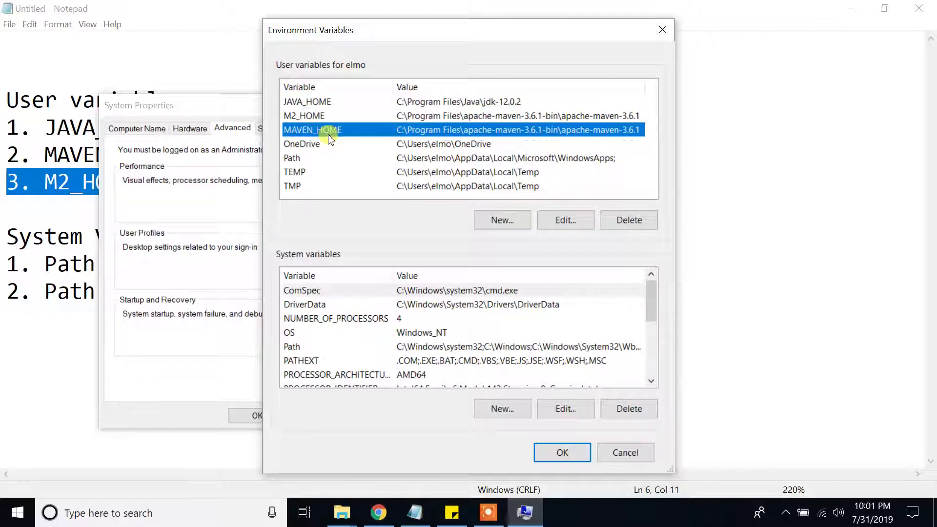
{"action": "left_click", "coordinate": [298, 116]}
{"action": "left_click", "coordinate": [300, 129]}
{"action": "left_click", "coordinate": [300, 116]}
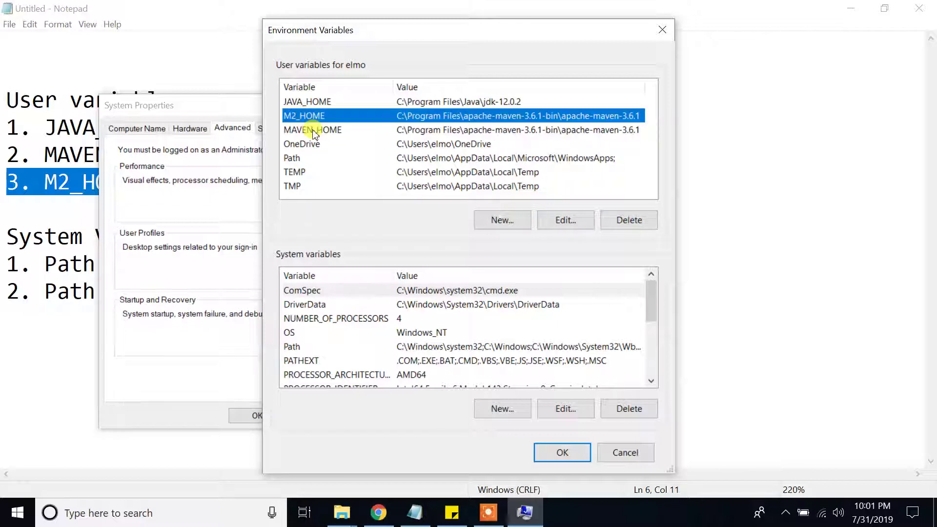
{"action": "left_click", "coordinate": [309, 128]}
{"action": "left_click", "coordinate": [310, 120]}
{"action": "left_click", "coordinate": [312, 131]}
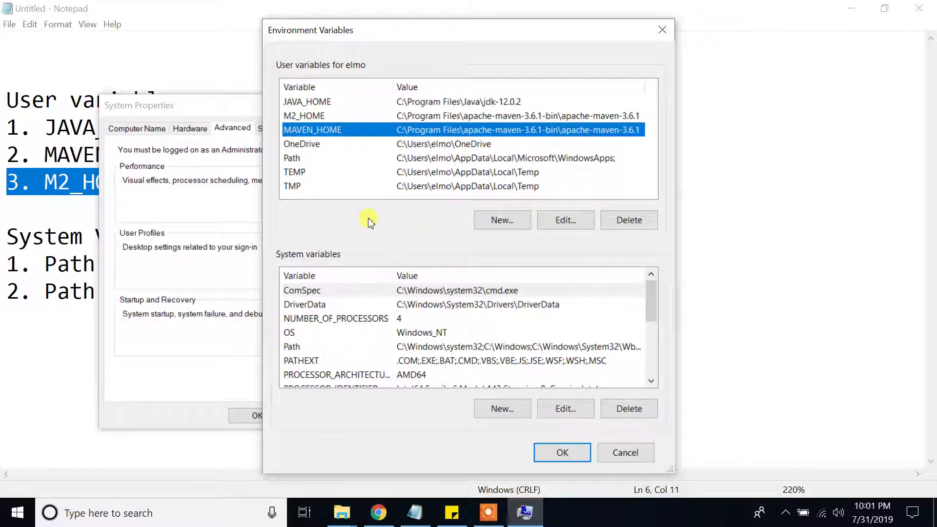
{"action": "left_click", "coordinate": [69, 293]}
{"action": "left_click_drag", "start_coordinate": [14, 232], "coordinate": [224, 231]}
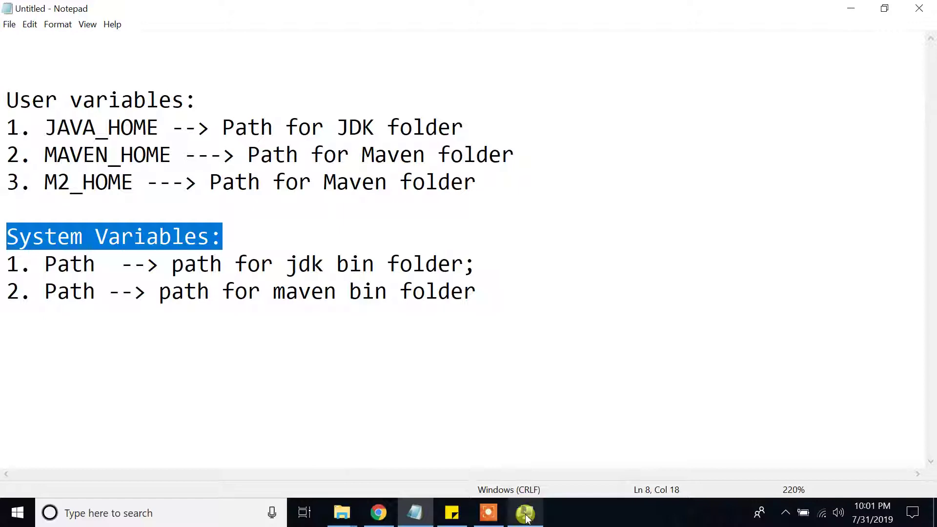
- Add a new system Path entry C:\Program Files\apache-maven-3.6.1-bin\apache-maven-3.6.1\bin and save the environment variables
{"action": "left_click", "coordinate": [526, 513]}
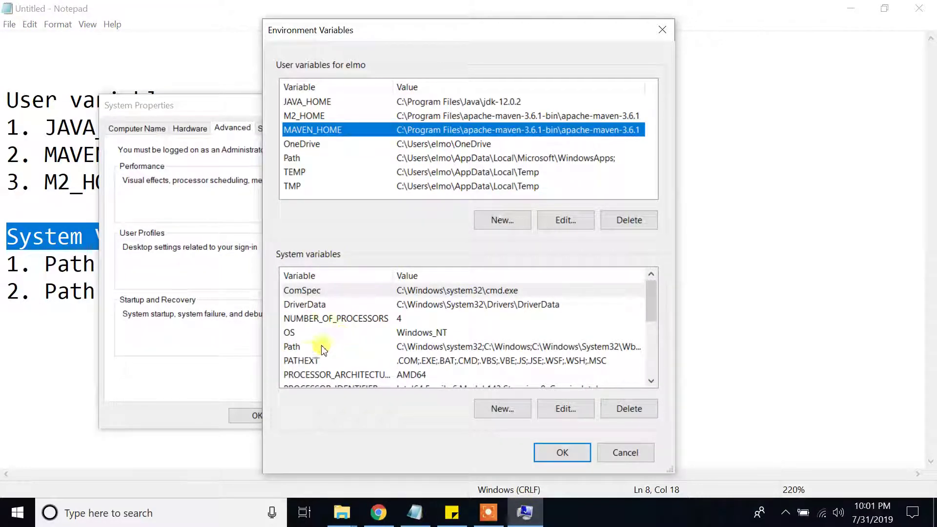
{"action": "left_click", "coordinate": [293, 347]}
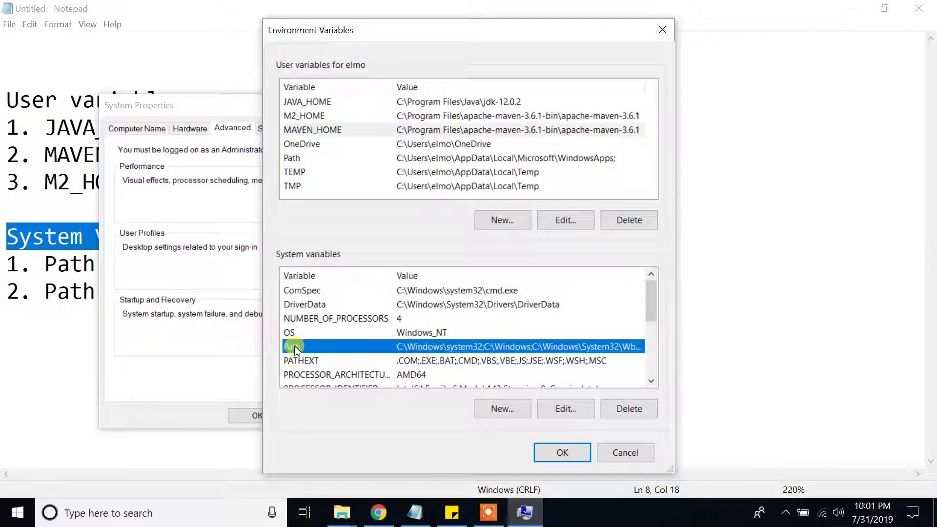
{"action": "left_click", "coordinate": [567, 412]}
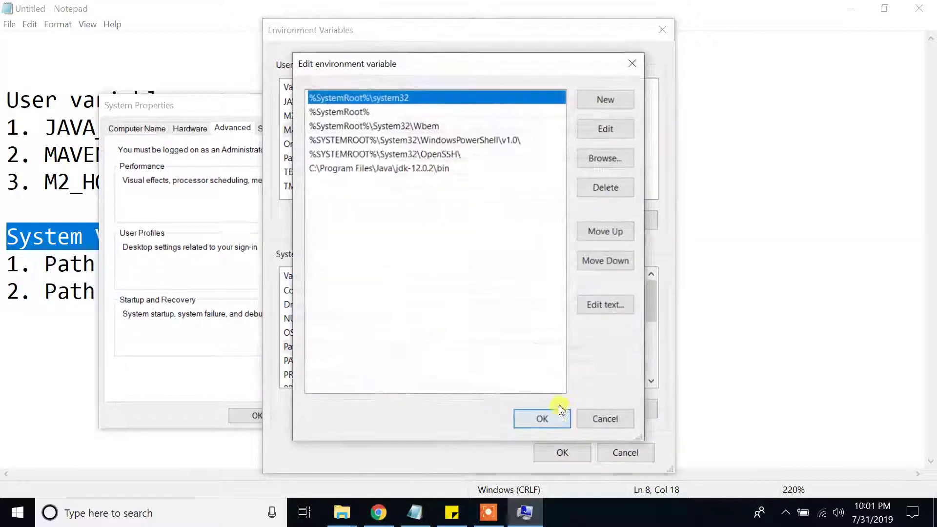
{"action": "left_click", "coordinate": [610, 101]}
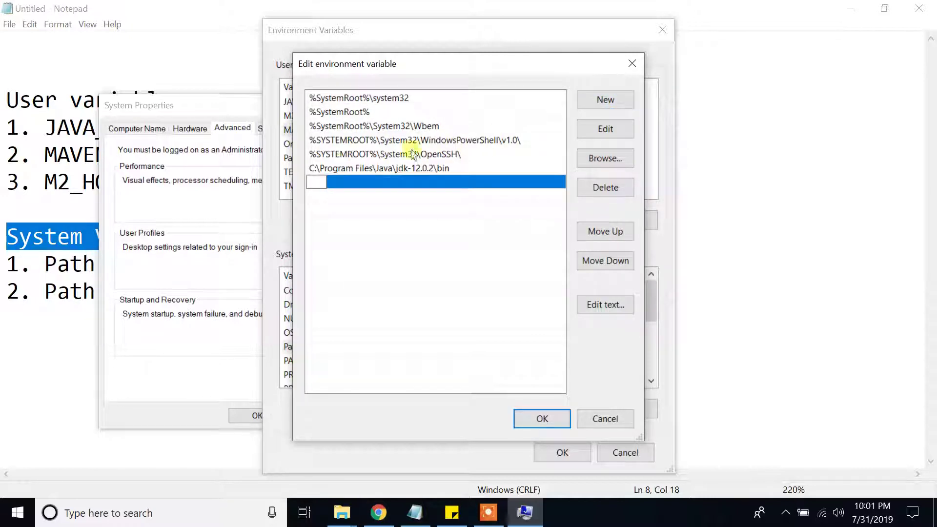
{"action": "right_click", "coordinate": [320, 182]}
{"action": "left_click", "coordinate": [350, 236]}
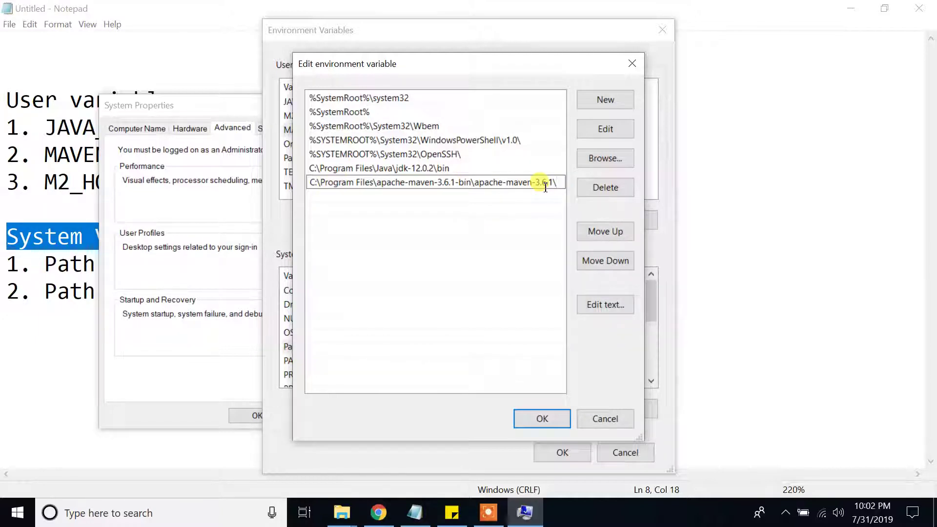
{"action": "key", "text": "End"}
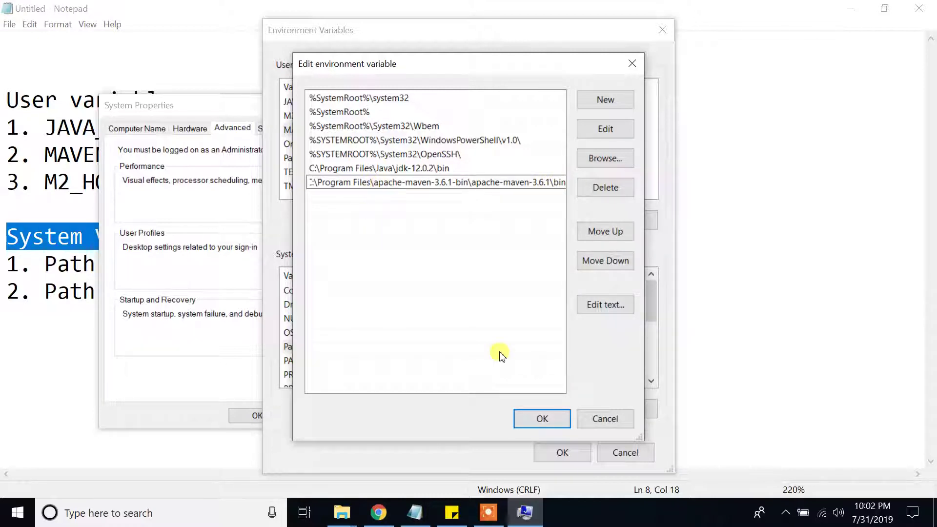
{"action": "left_click", "coordinate": [542, 420]}
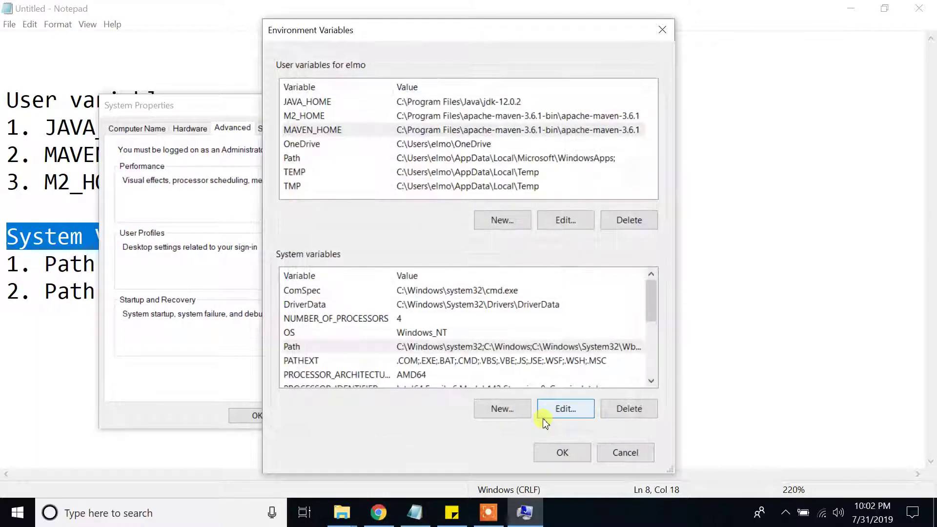
{"action": "left_click", "coordinate": [563, 451]}
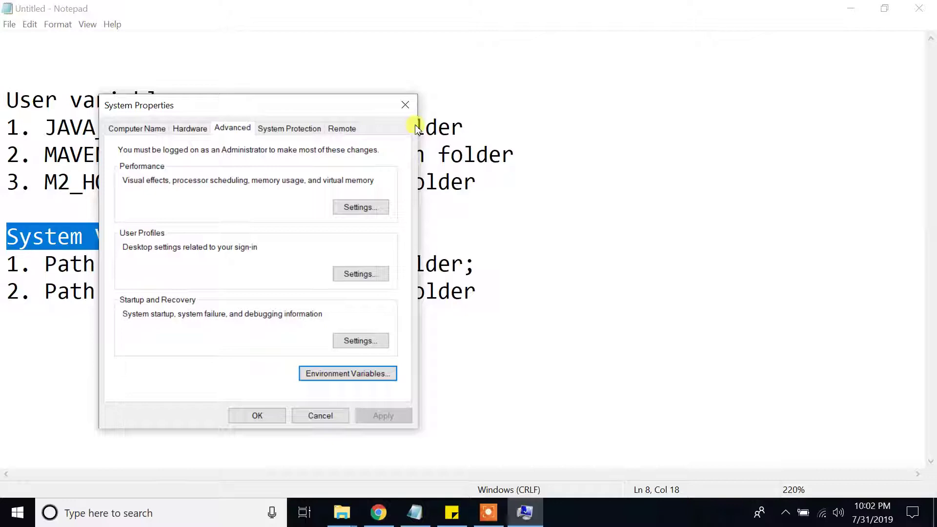
- Close System Properties, launch Command Prompt from a 'cmd' search, and enter 'mvn -version' at the prompt
{"action": "left_click", "coordinate": [251, 416]}
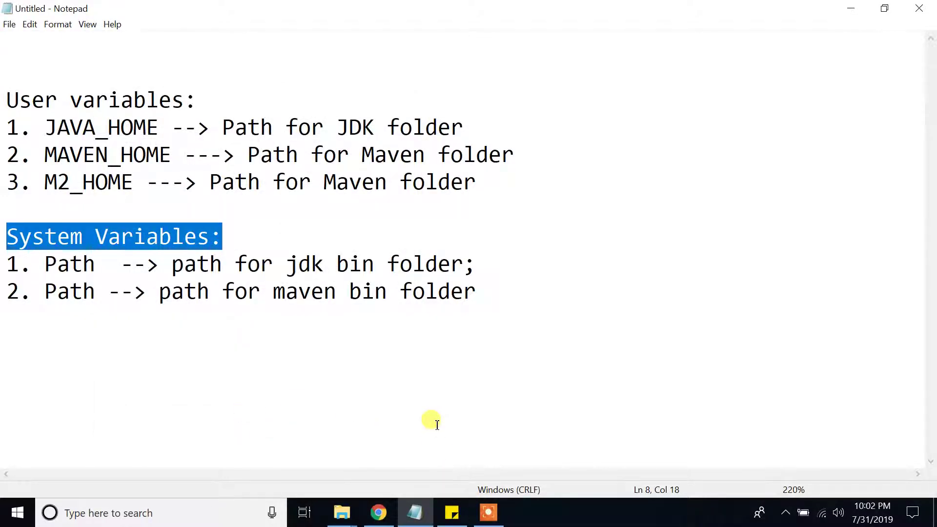
{"action": "left_click", "coordinate": [186, 511]}
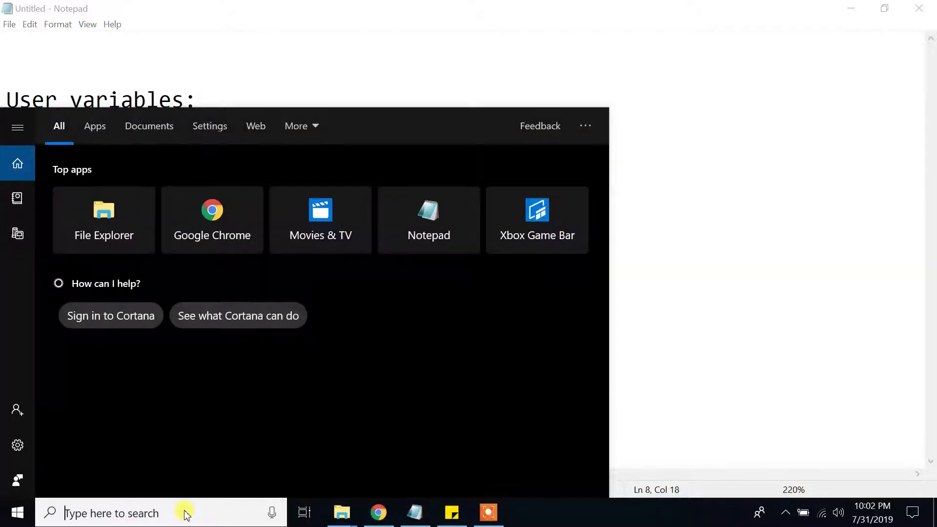
{"action": "type", "text": "cmd"}
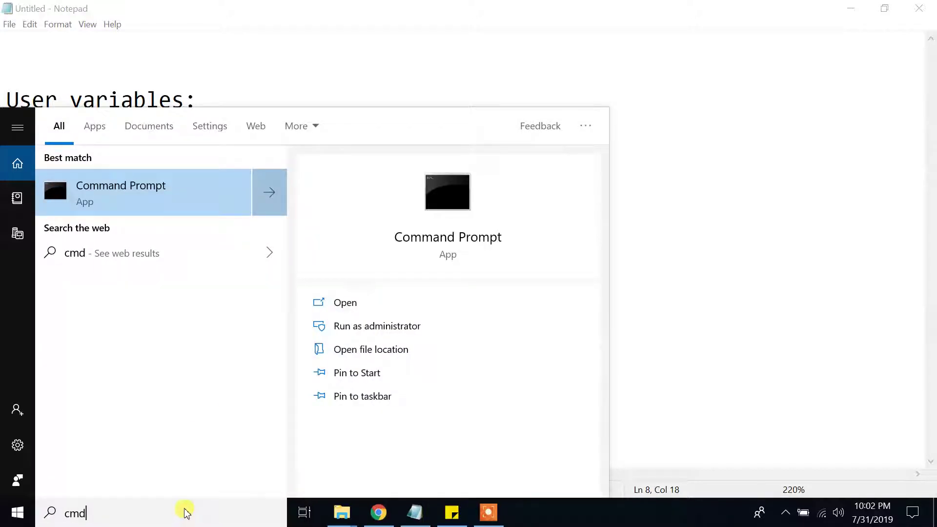
{"action": "left_click", "coordinate": [165, 184]}
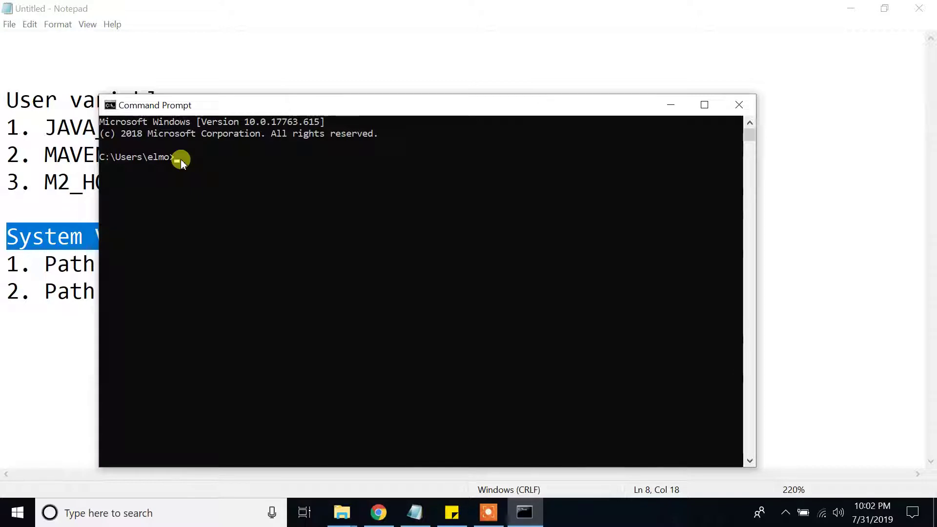
{"action": "type", "text": "mvn "}
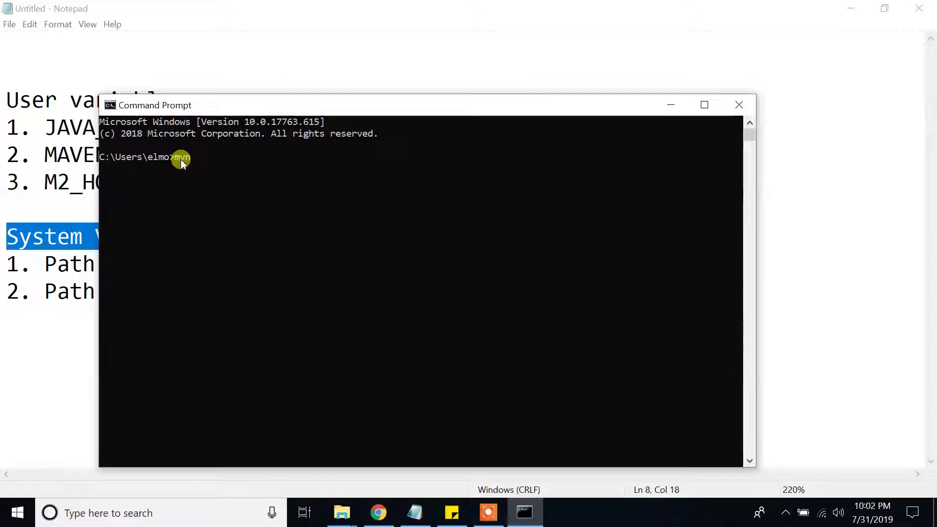
{"action": "type", "text": "-ver"}
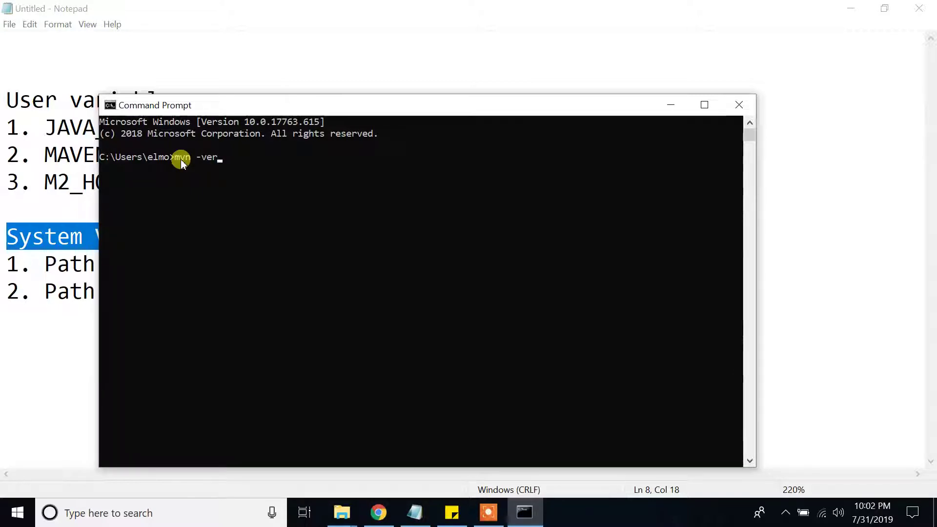
{"action": "type", "text": "sion"}
- Run mvn -version to confirm Apache Maven 3.6.1 and Java 12.0.2
{"action": "key", "text": "Return"}
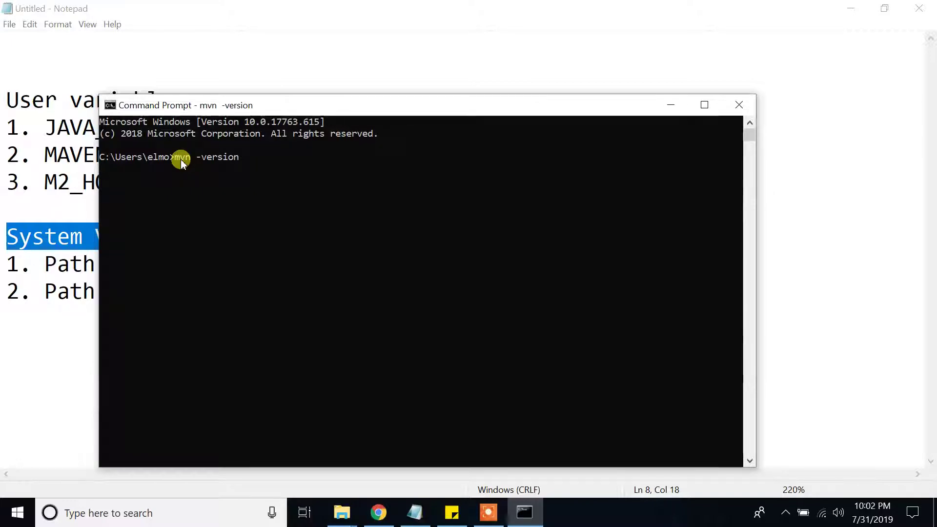